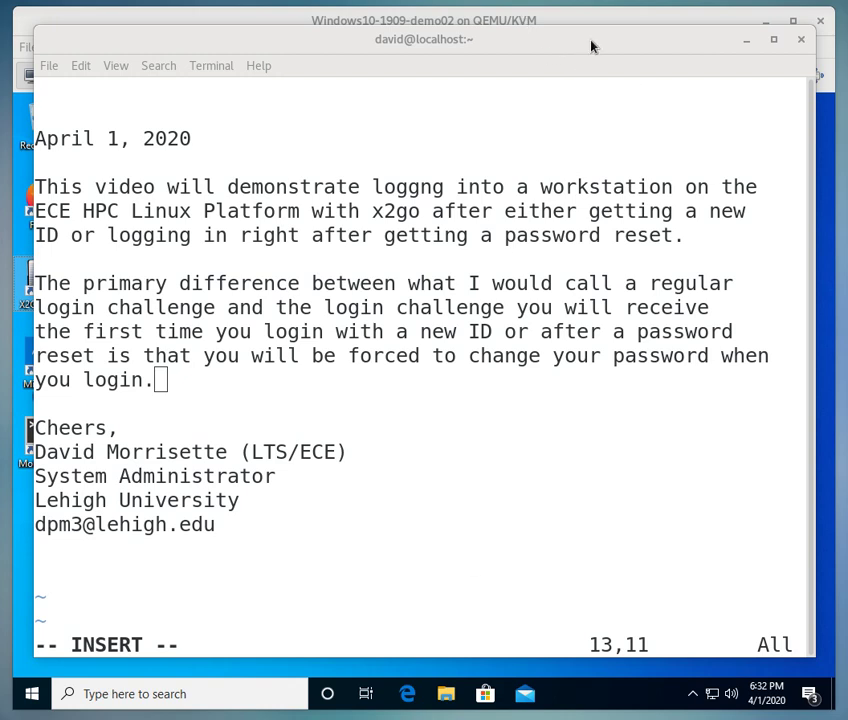
- Move the notes terminal out of the way and activate the Windows 10 virtual machine's desktop
drag(592, 45, 86, 62)
click(248, 482)
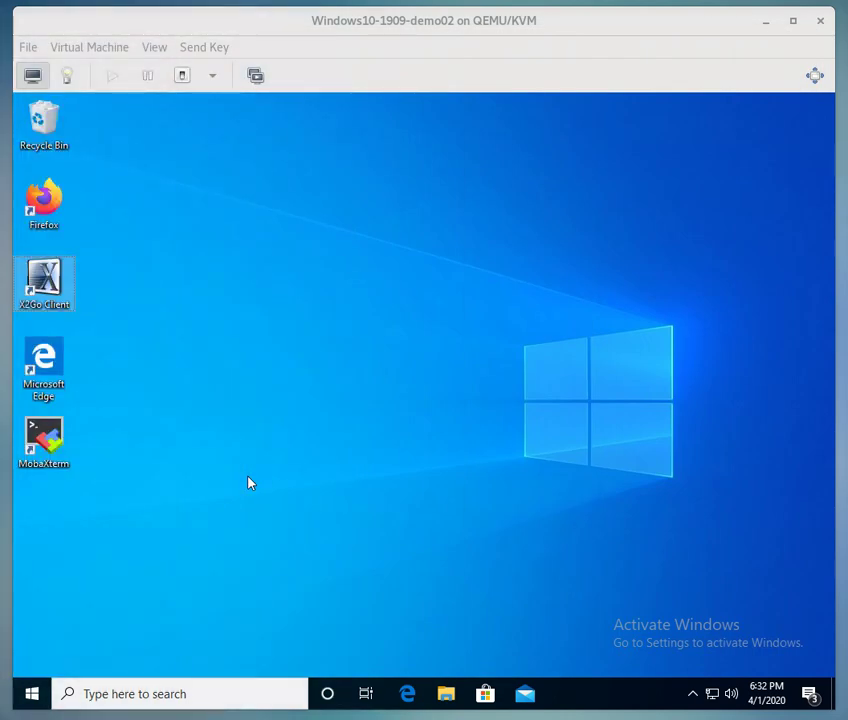
click(248, 482)
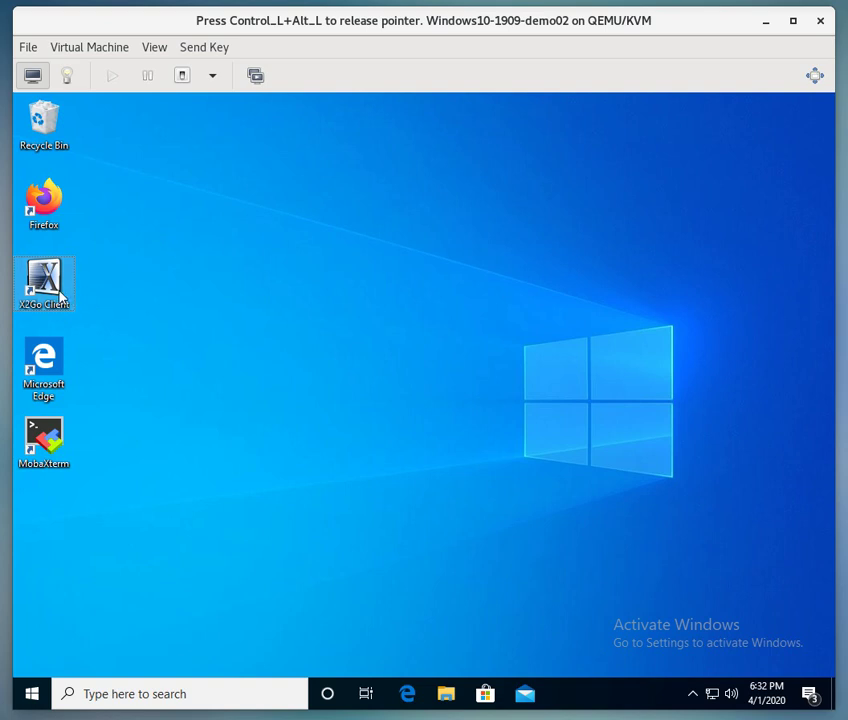
- Look up X2Go Client in the X2Go Client for Windows folder among the installed Windows applications
click(32, 700)
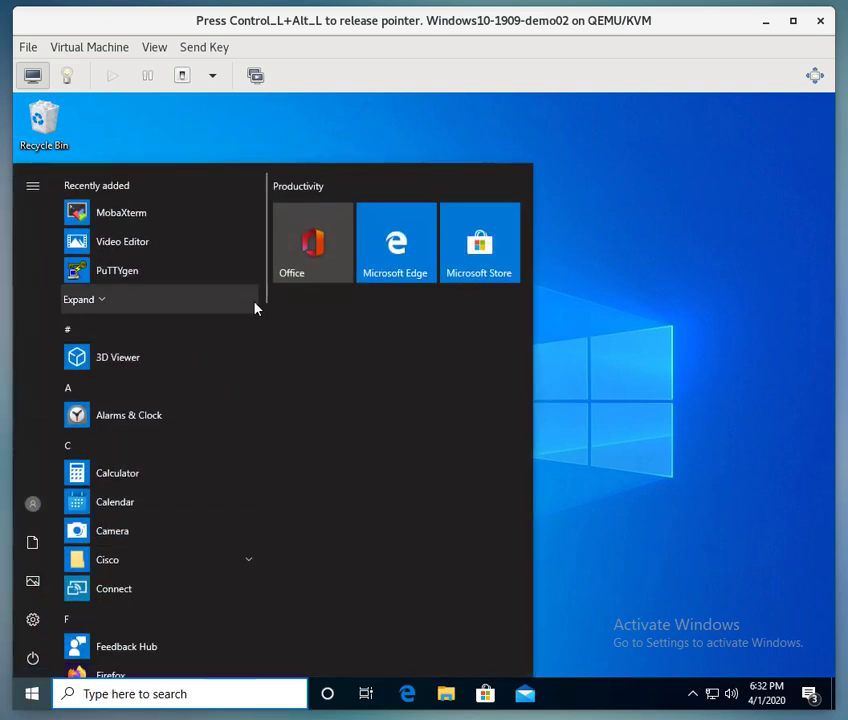
drag(268, 298, 240, 675)
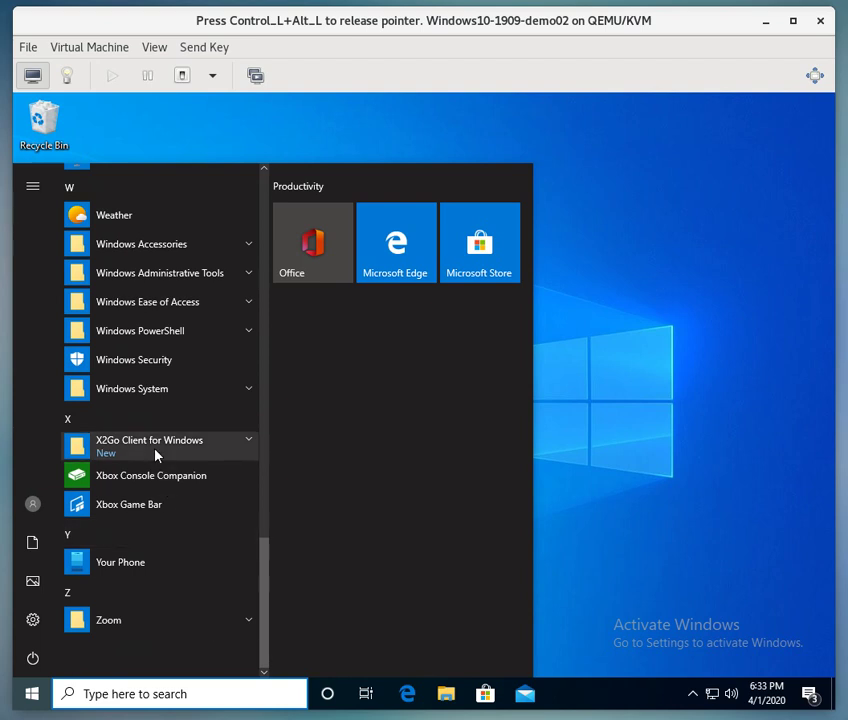
click(151, 449)
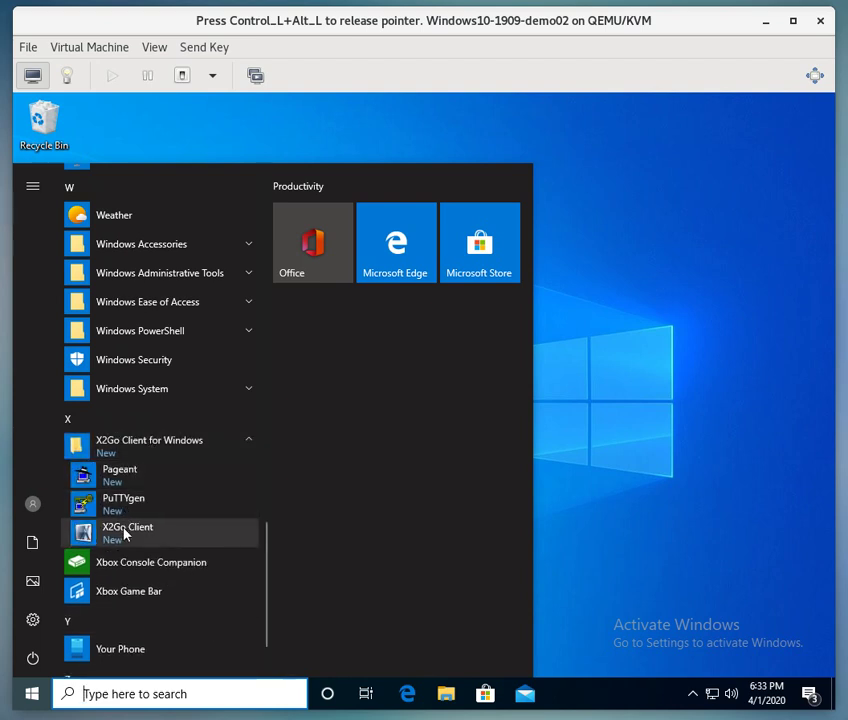
click(681, 371)
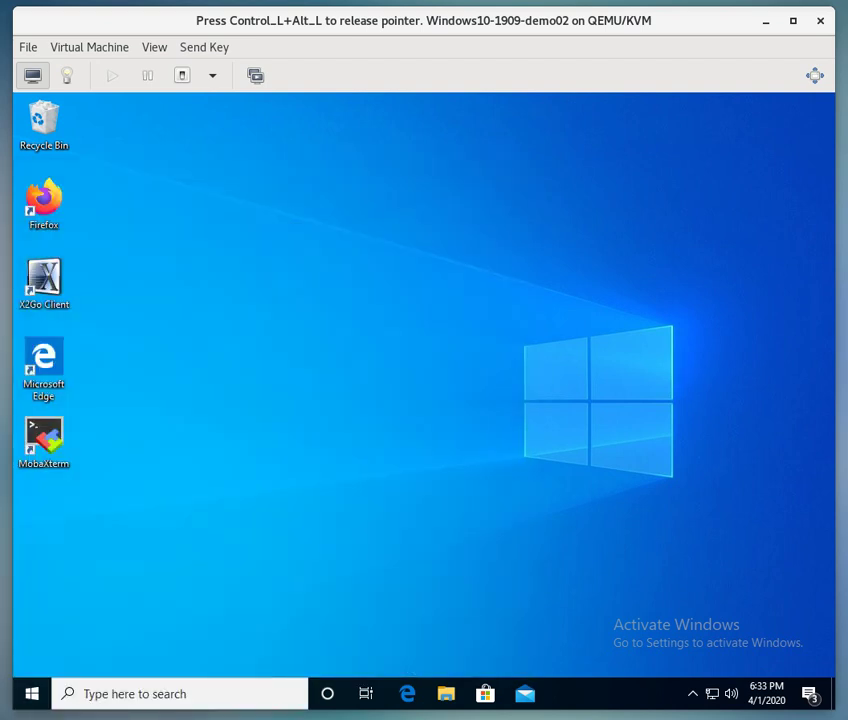
- Check the Cisco AnyConnect VPN connection status among the hidden system tray items
click(690, 696)
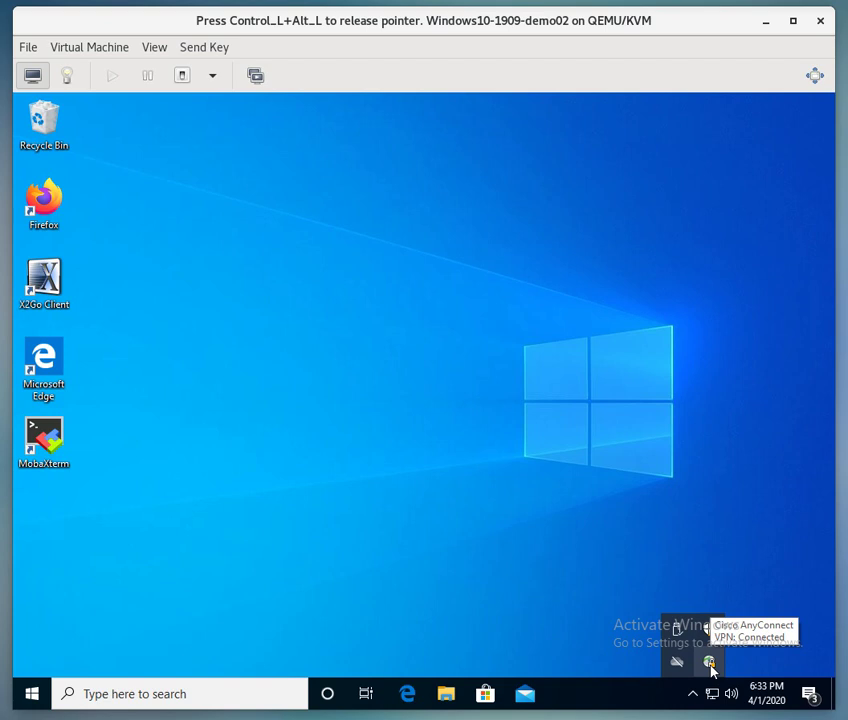
click(254, 369)
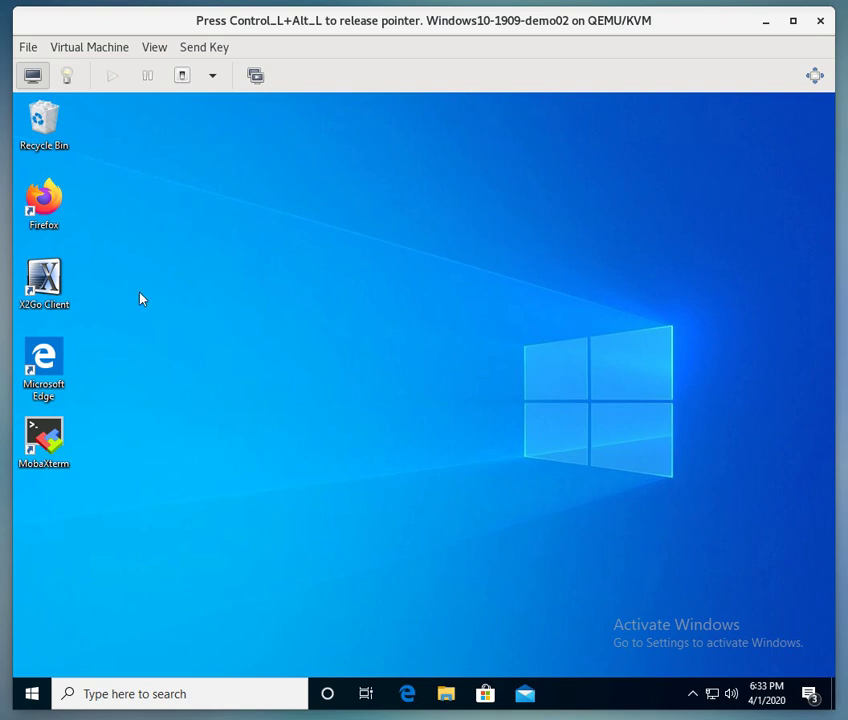
- Launch X2Go Client and start creating a new session profile
double_click(44, 283)
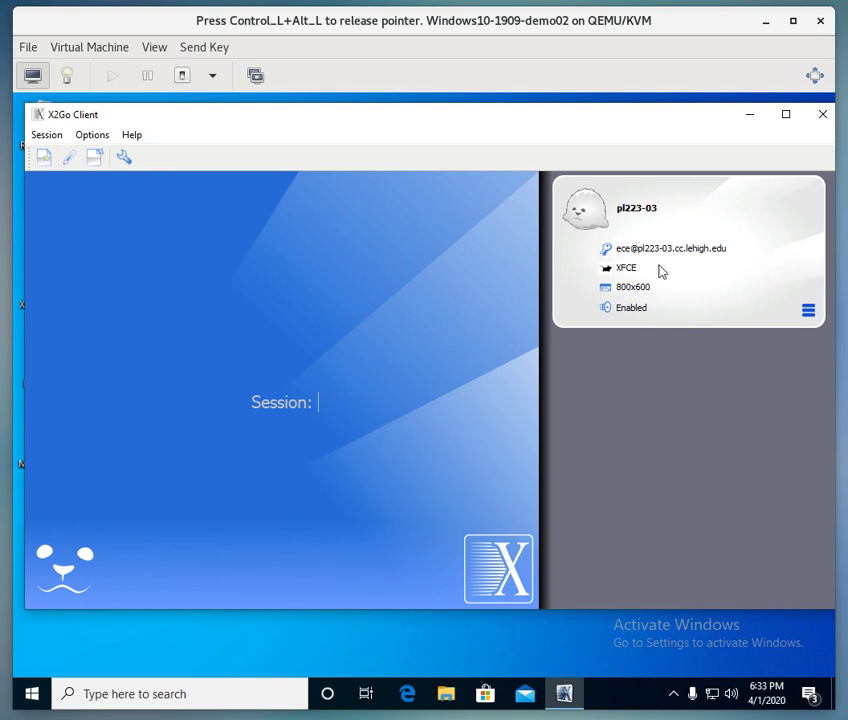
click(47, 135)
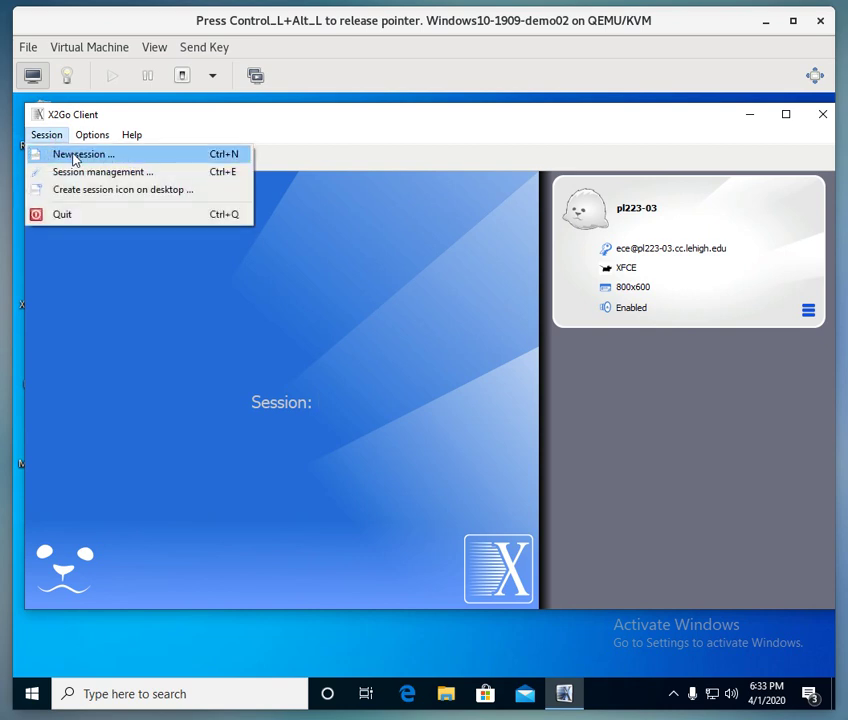
click(76, 160)
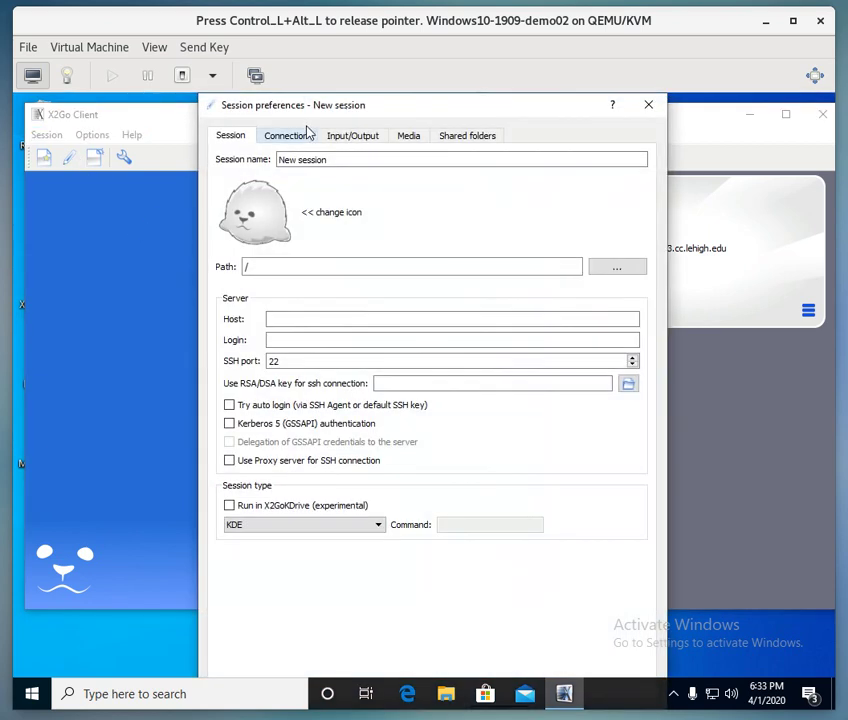
- Name the new session ece-hpc01
click(333, 160)
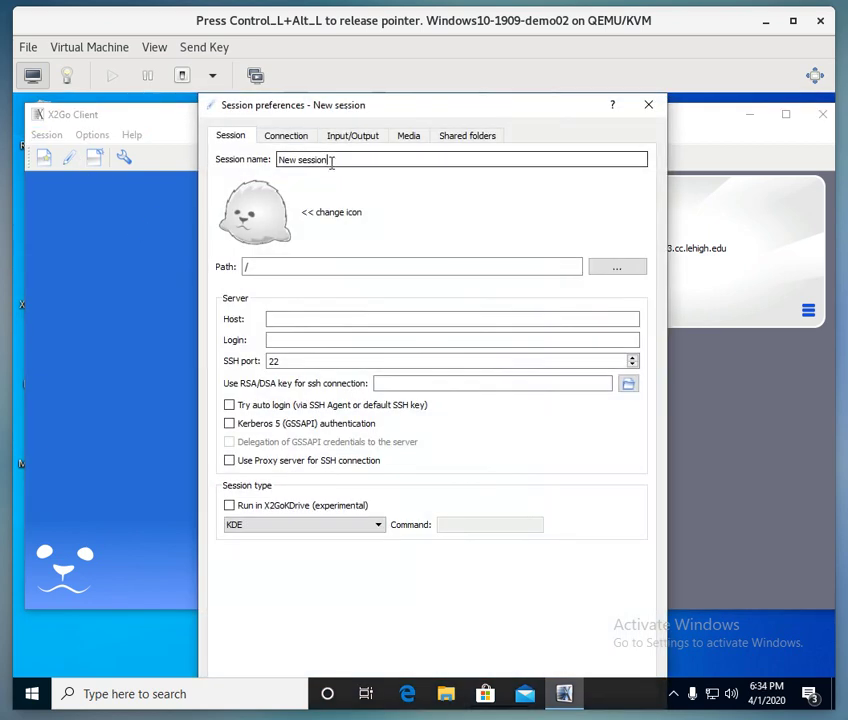
key(BackSpace)
key(BackSpace)
key(BackSpace)
key(BackSpace)
key(BackSpace)
key(BackSpace)
key(BackSpace)
key(BackSpace)
key(BackSpace)
key(BackSpace)
key(BackSpace)
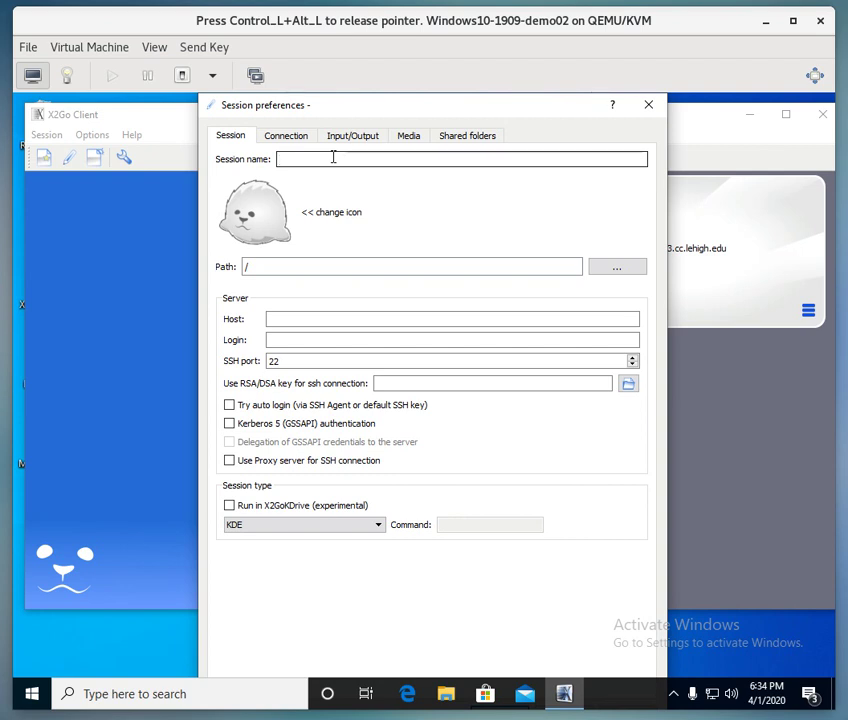
text(ece-hpc01)
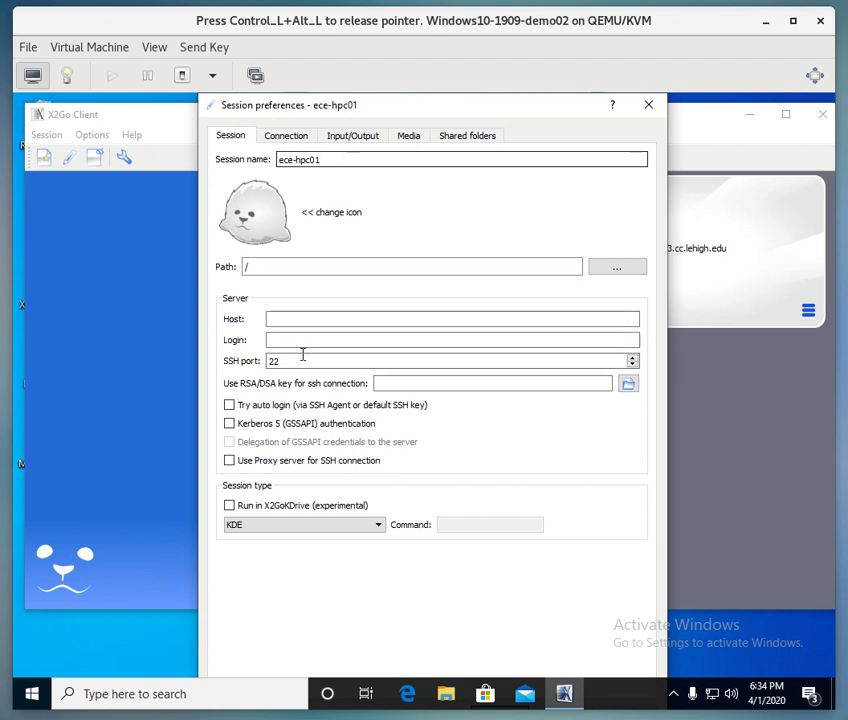
- Set the session's host to ece-hpc01.cc.lehigh.edu and enter the account's user name as the login
click(297, 319)
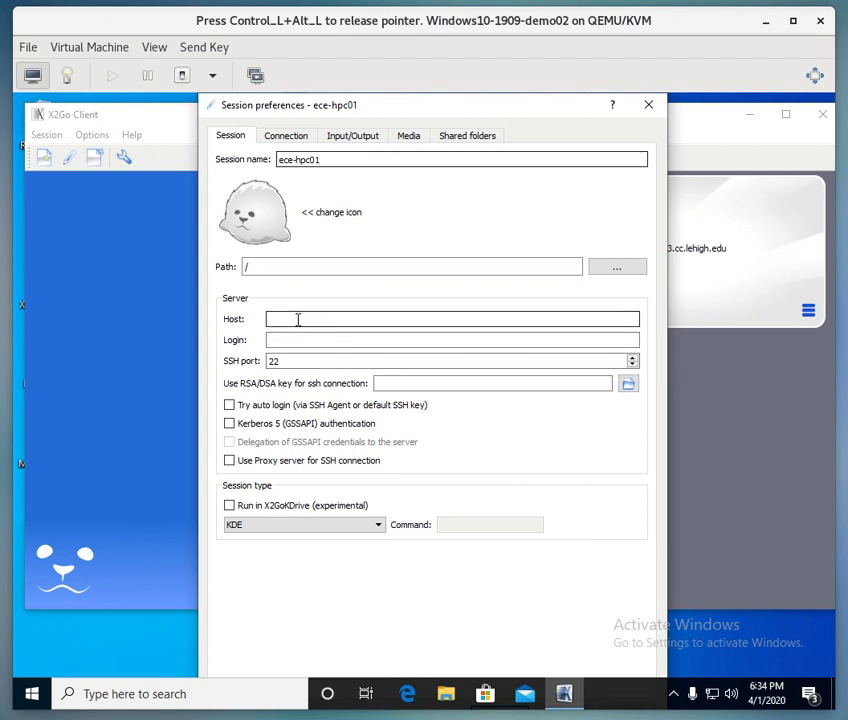
text(ece-hpc)
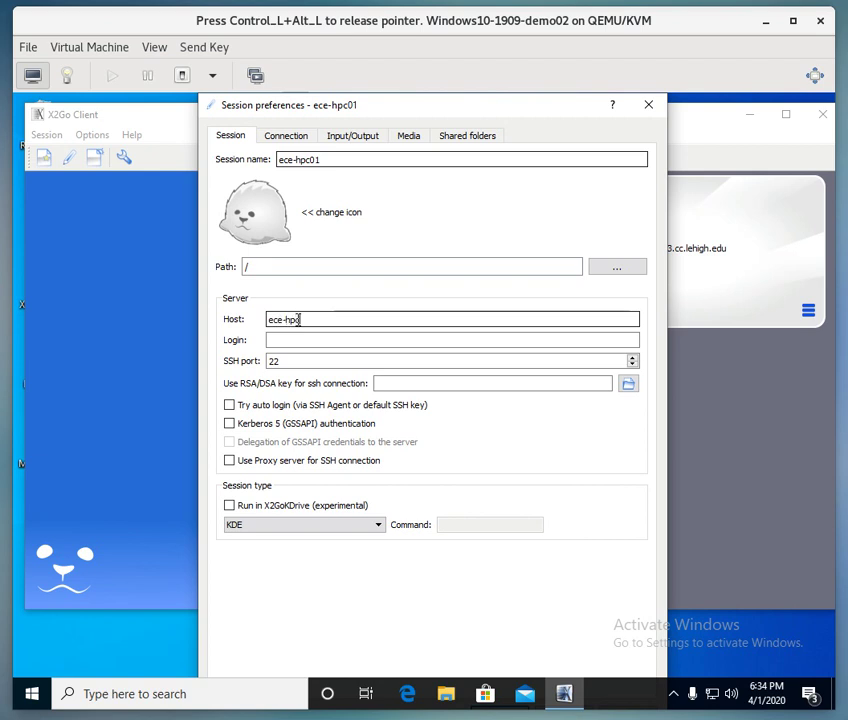
text(01.cc.lehigh.edu)
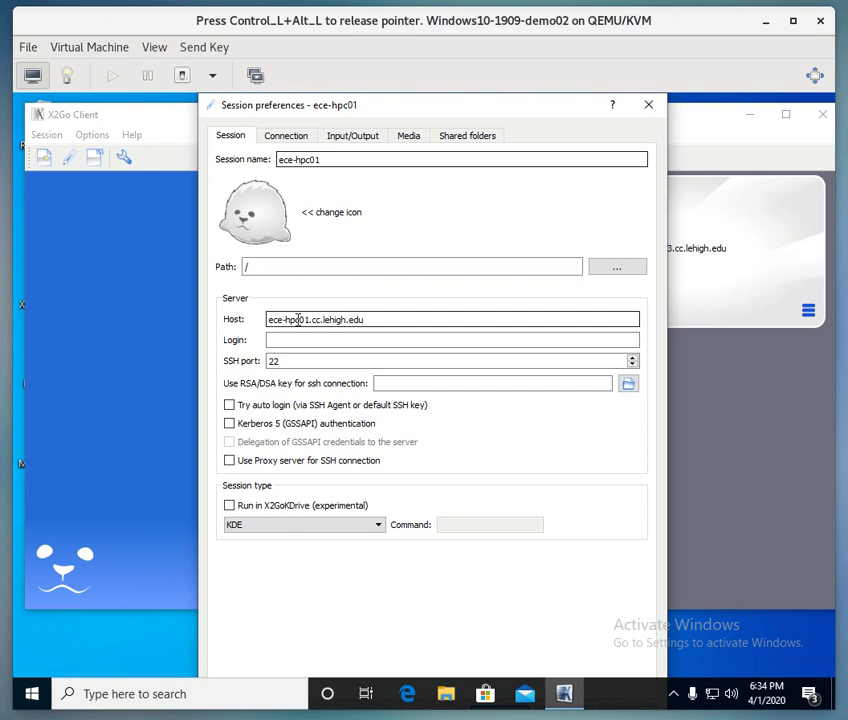
click(302, 340)
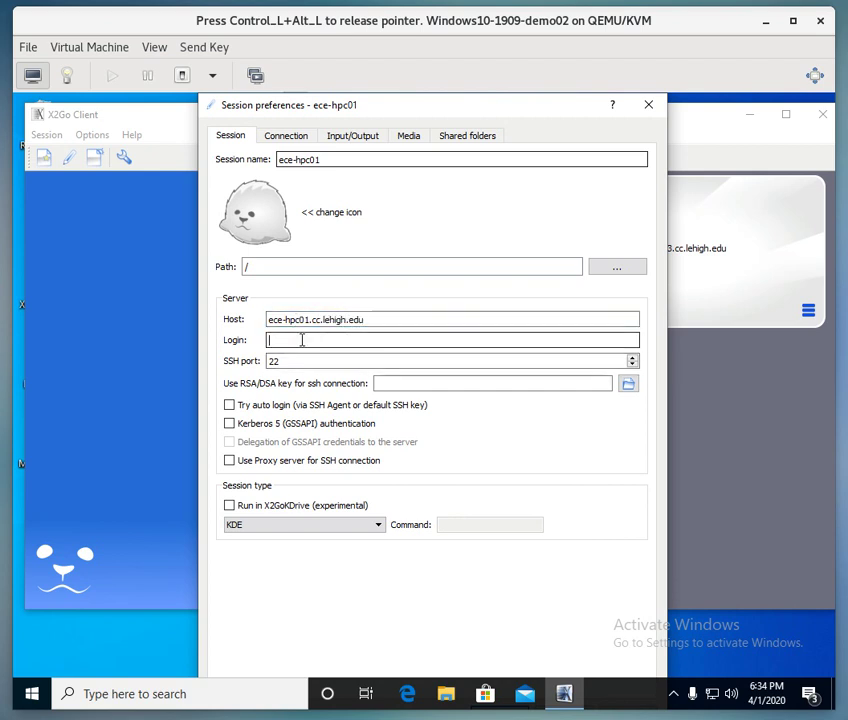
text(dpm)
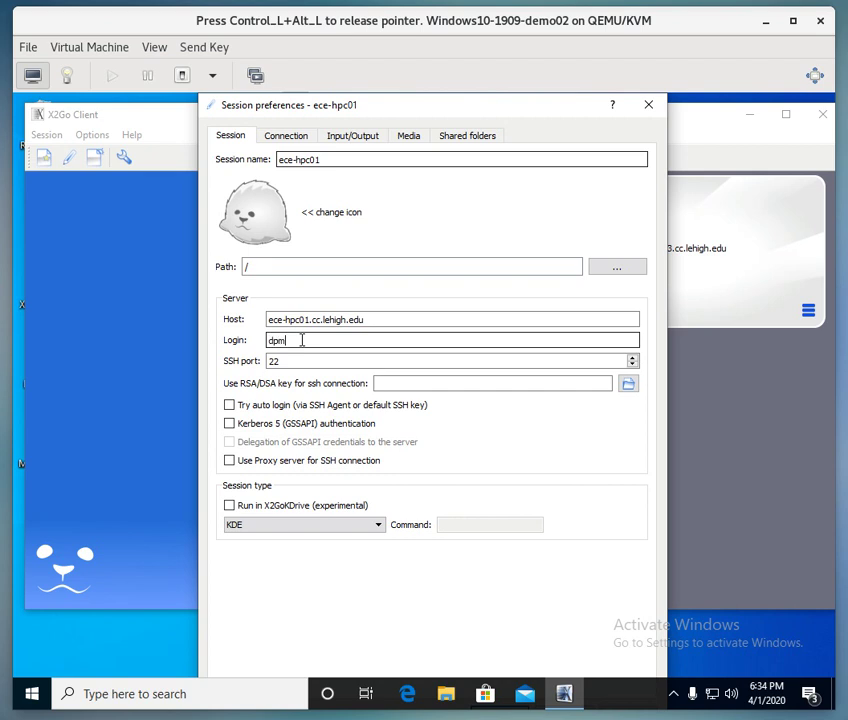
text(3)
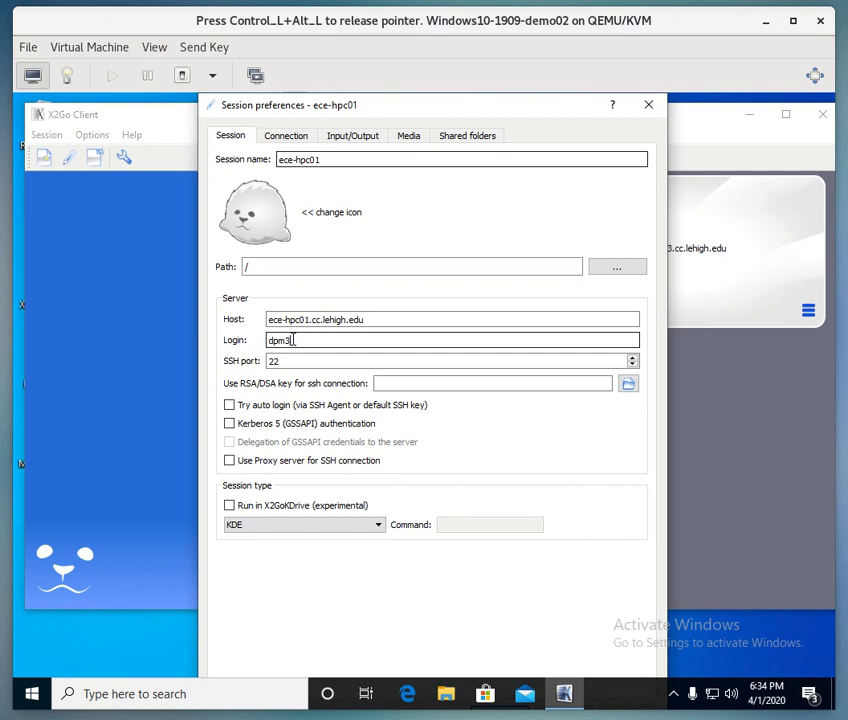
- Set the session type to MATE and save the session preferences
click(380, 529)
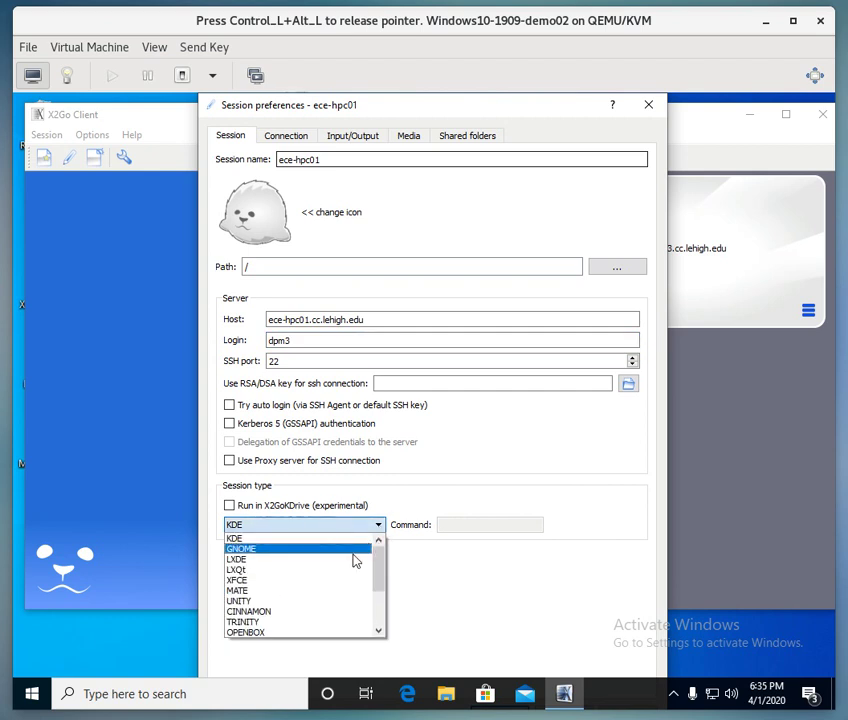
click(271, 591)
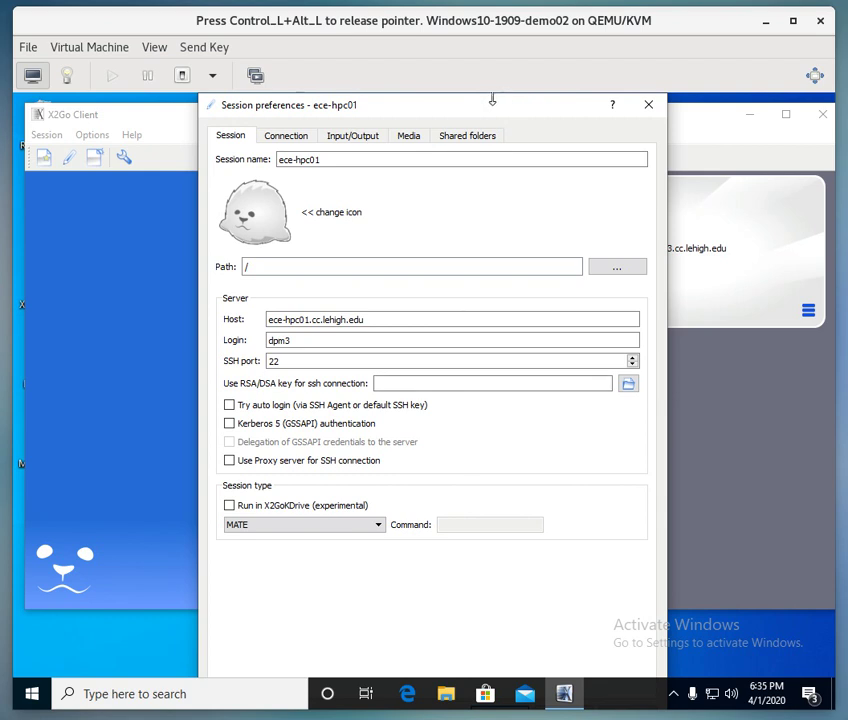
drag(470, 114, 474, 142)
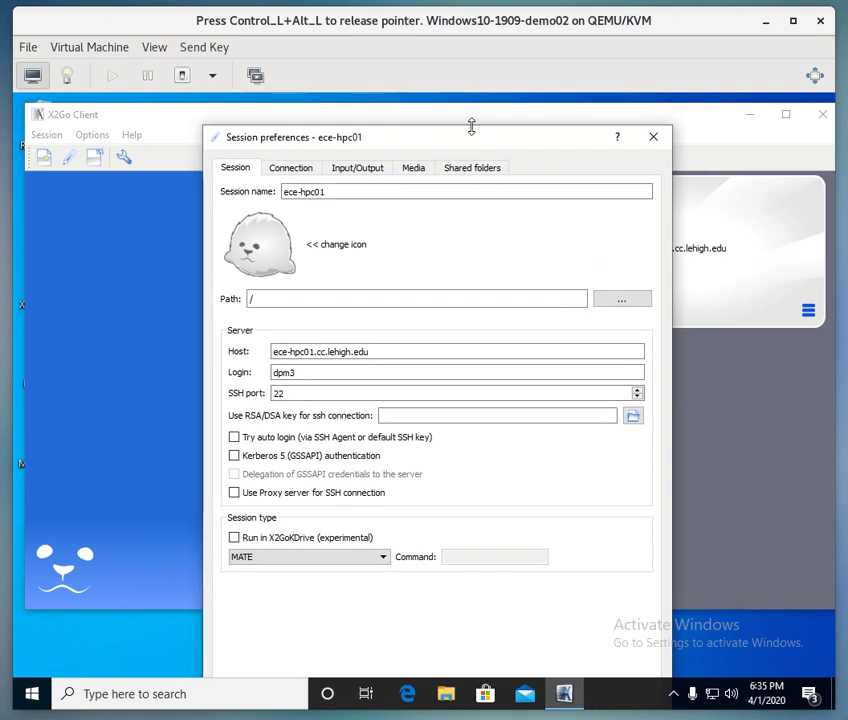
mouse_move(474, 142)
mouse_down()
mouse_move(486, 268)
mouse_move(456, 106)
mouse_move(464, 129)
mouse_up()
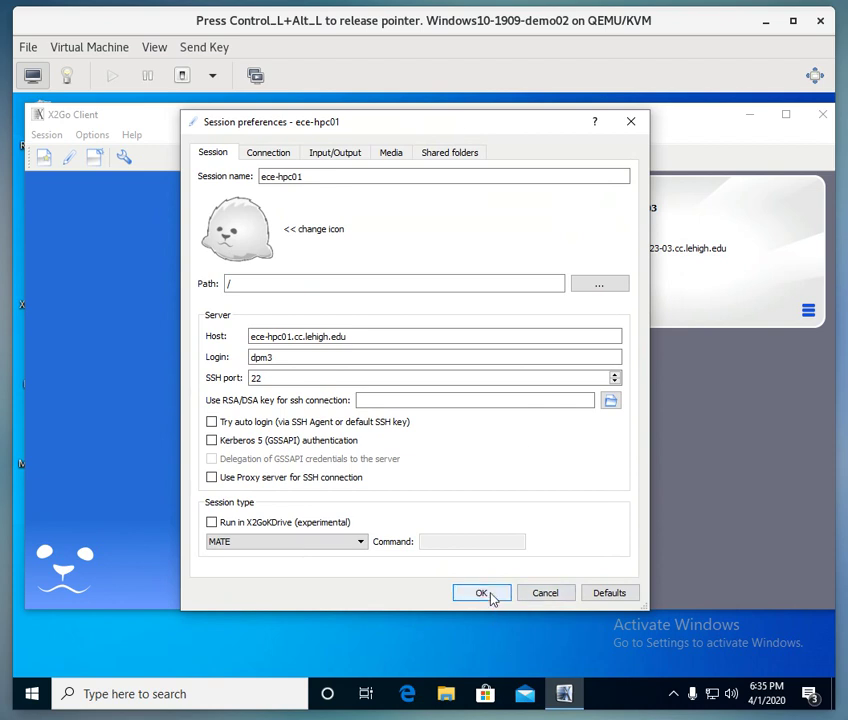
click(481, 593)
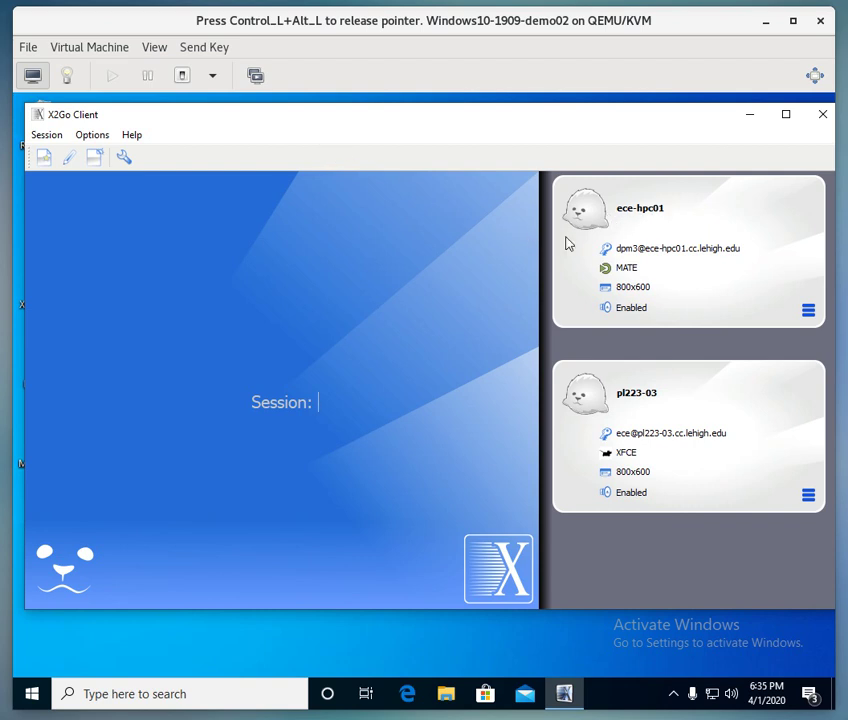
- Connect to the ece-hpc01 session with the account password and trust the server's host key
click(628, 270)
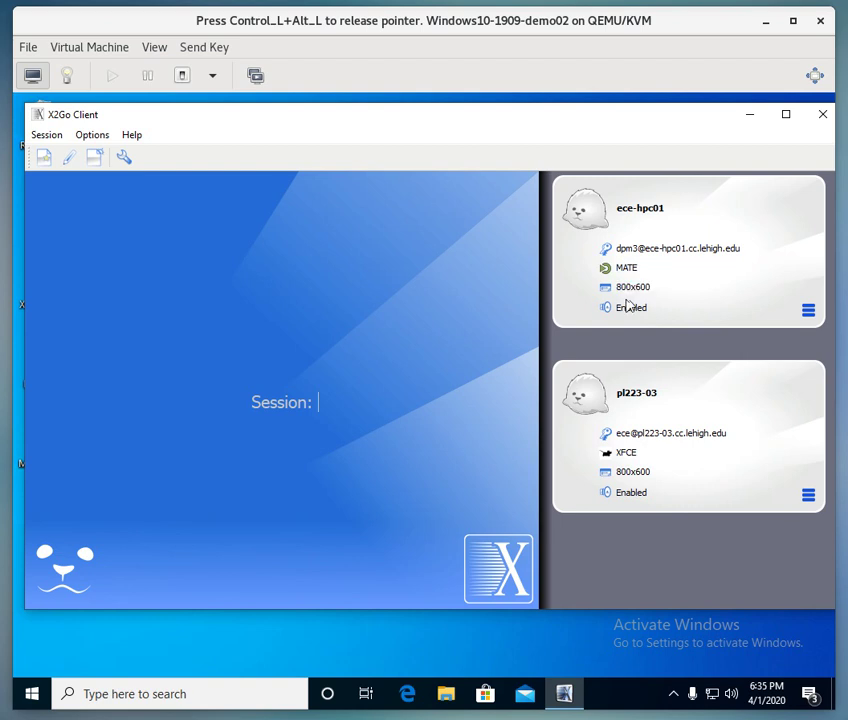
click(649, 213)
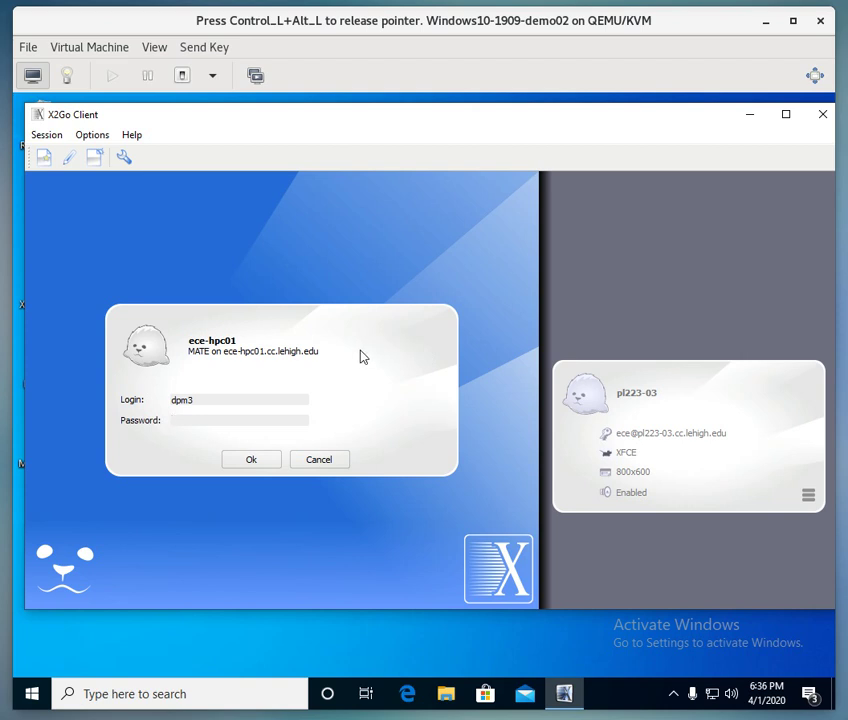
text(••••••••)
key(Return)
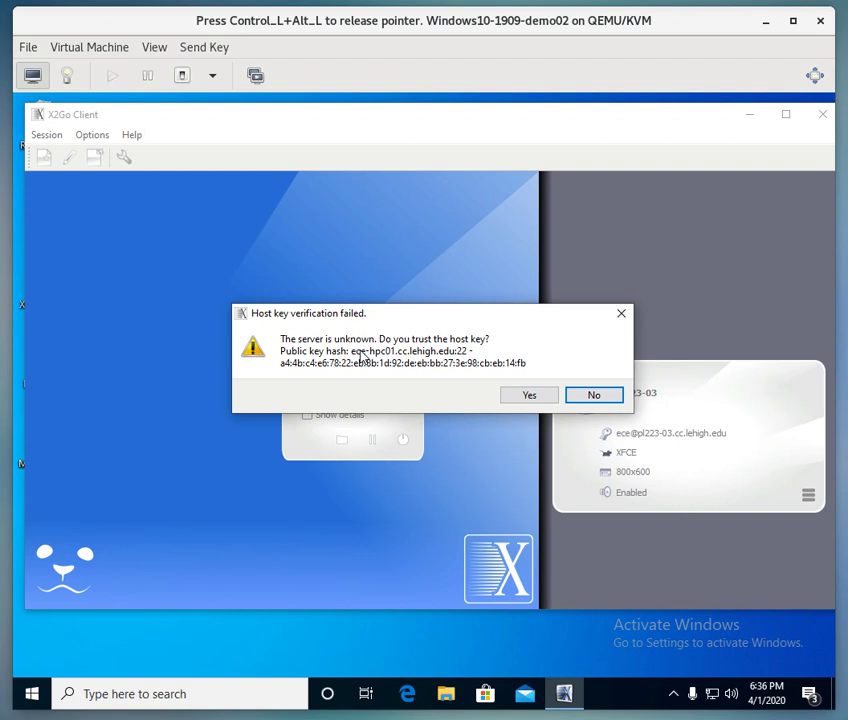
click(528, 396)
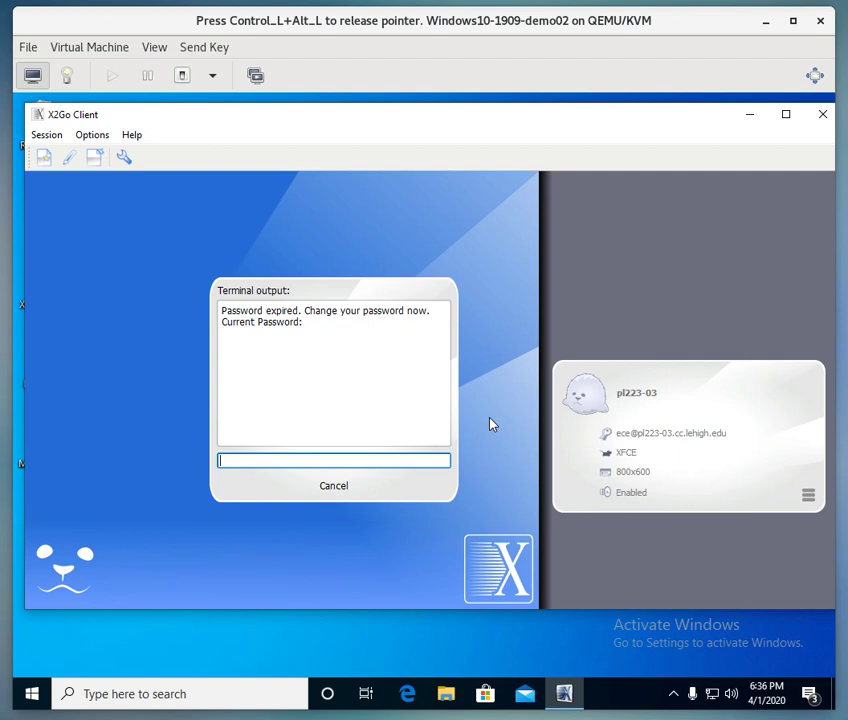
- Change the expired password by entering the current password, the new password and its confirmation
text(********)
key(Return)
text(••••••••••)
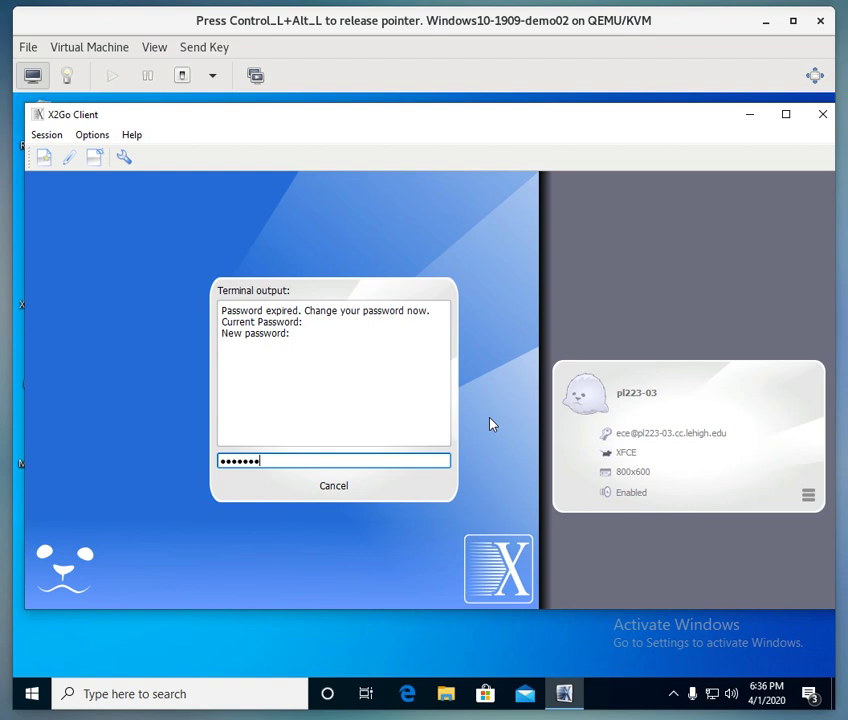
text(••)
key(Return)
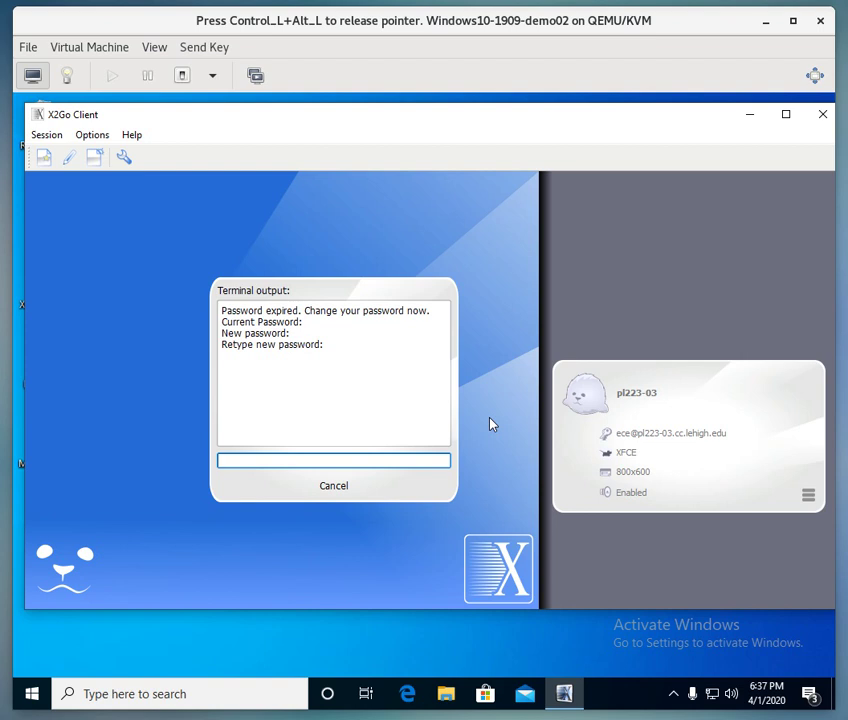
text(************)
key(Return)
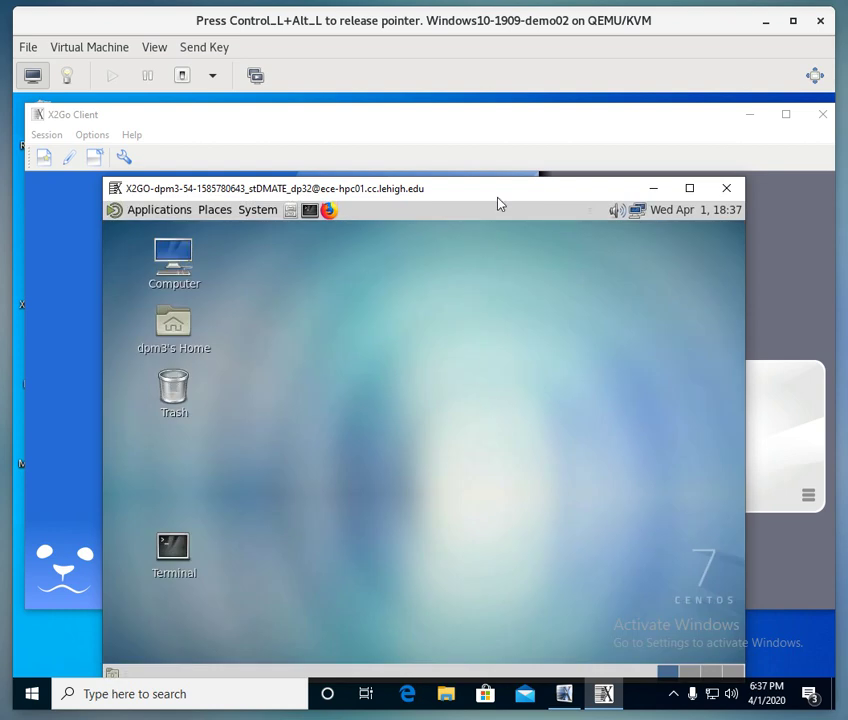
- Move the remote MATE desktop window towards the screen's upper-left and enlarge it to nearly fill the Windows desktop
drag(499, 195, 420, 122)
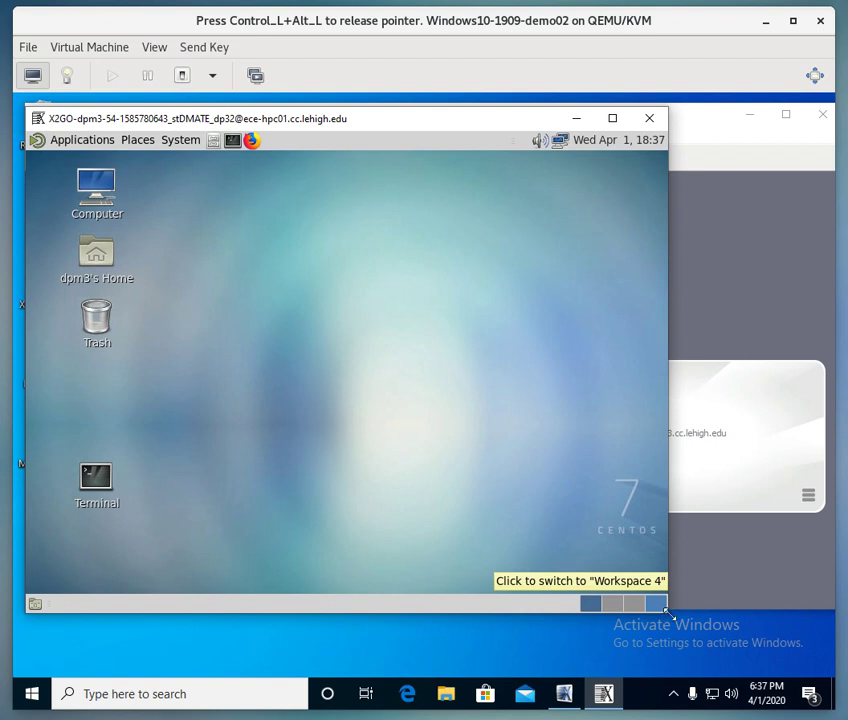
drag(670, 614, 819, 666)
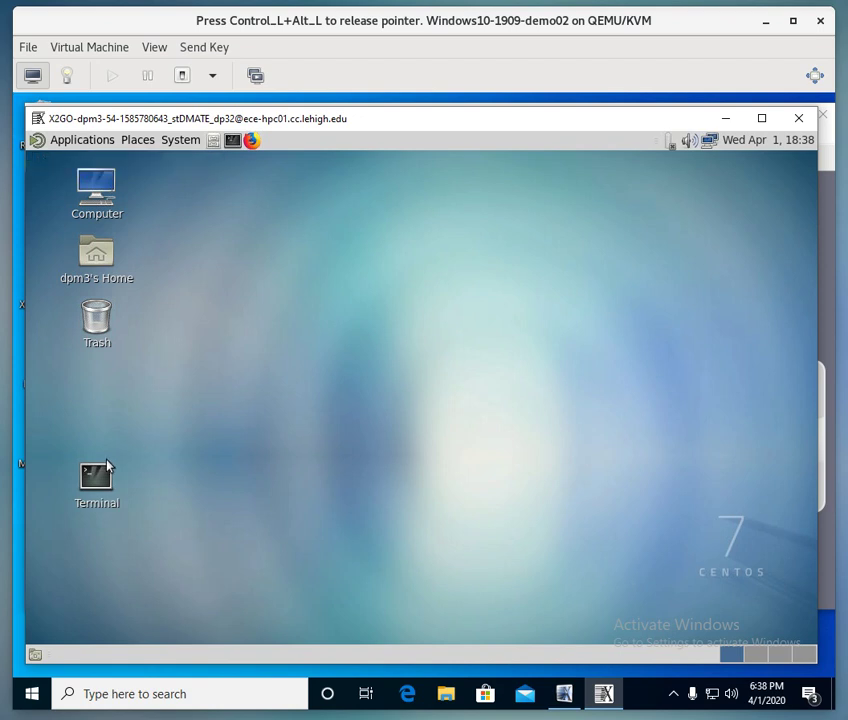
- Open a Terminal from the remote desktop's System Tools and move its window clear of the desktop icons
click(83, 141)
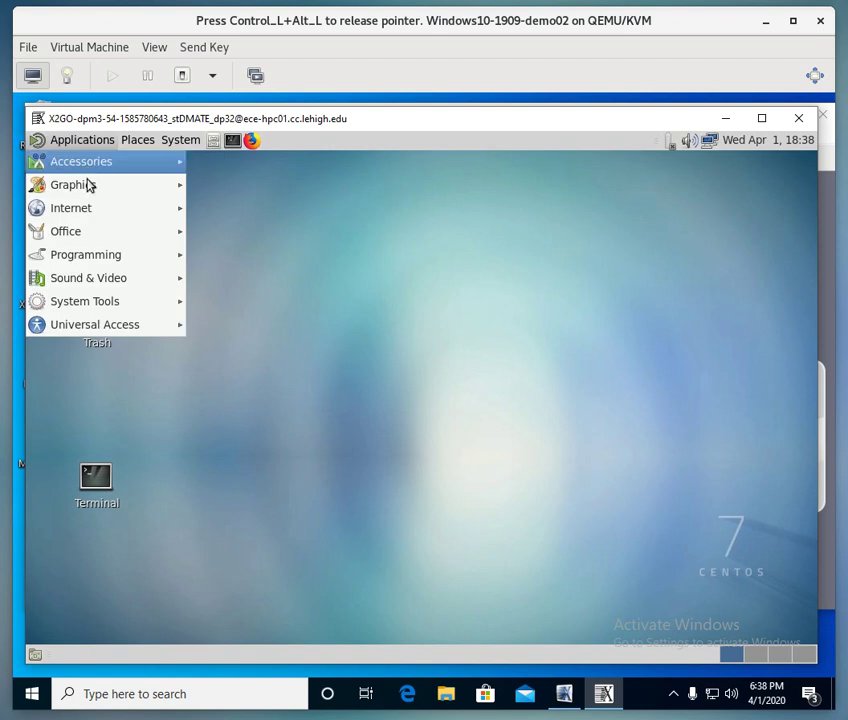
mouse_move(83, 302)
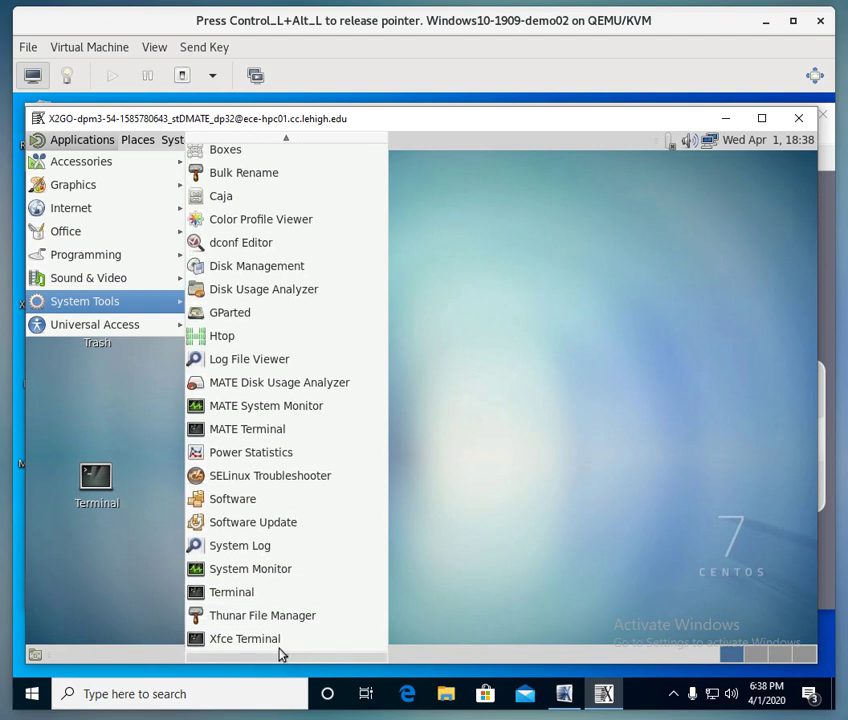
click(229, 597)
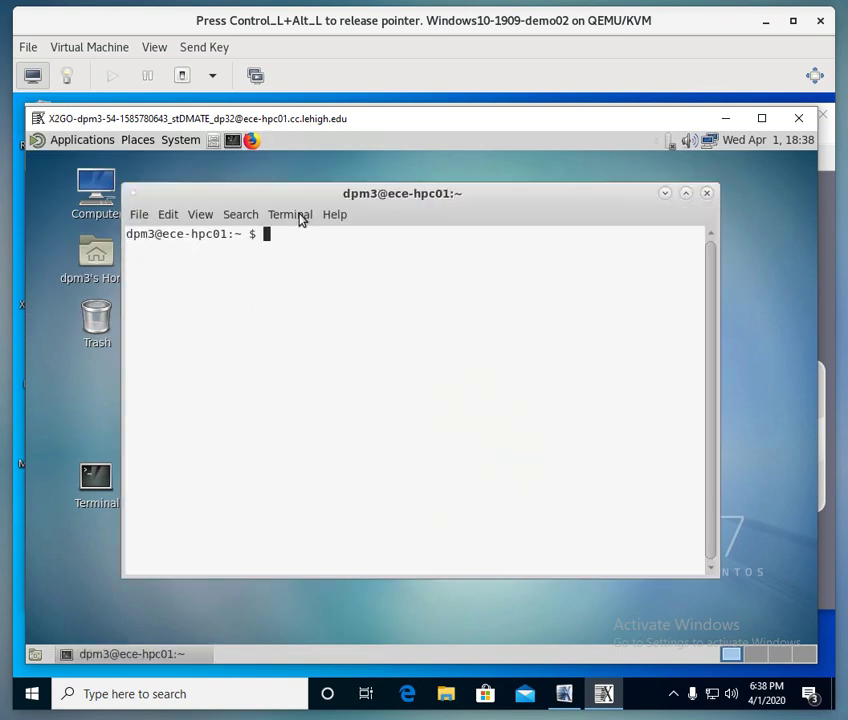
drag(298, 194, 365, 177)
- View the options for adding the Terminal launcher to the panel or desktop, and dismiss them without choosing one
click(60, 140)
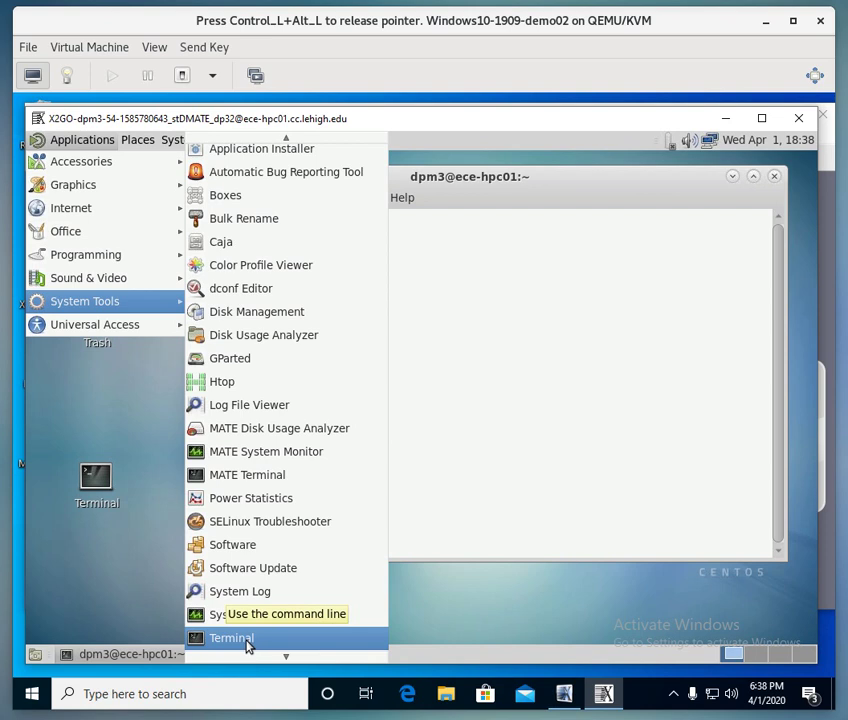
right_click(247, 640)
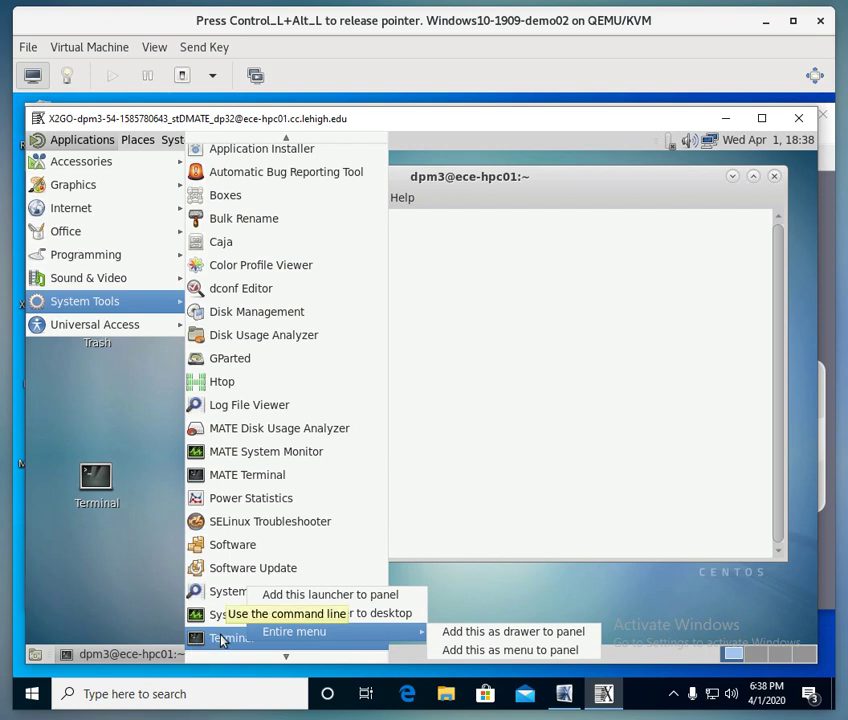
right_click(229, 644)
right_click(231, 644)
mouse_move(230, 640)
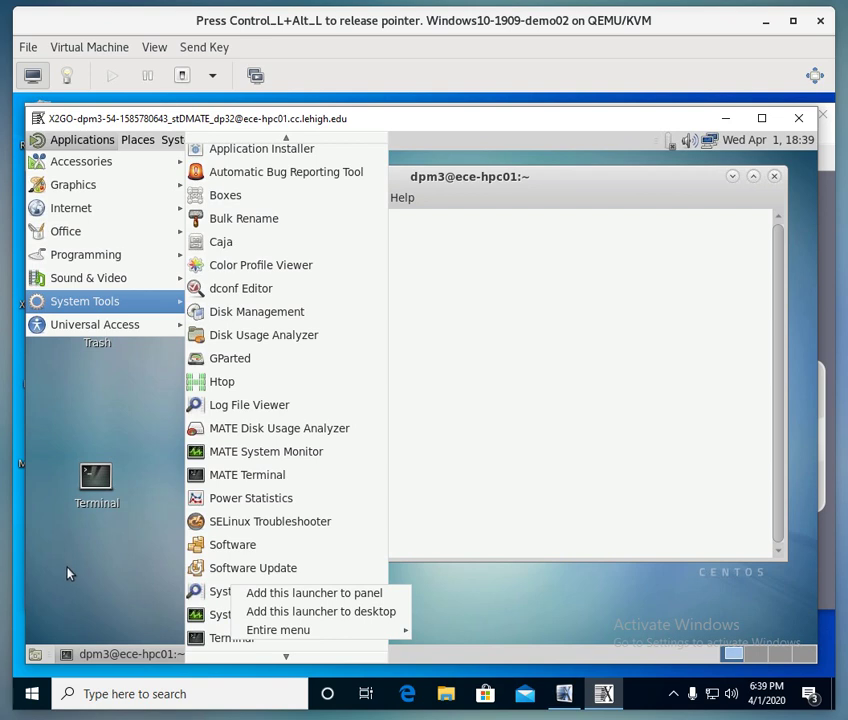
key(Escape)
key(Escape)
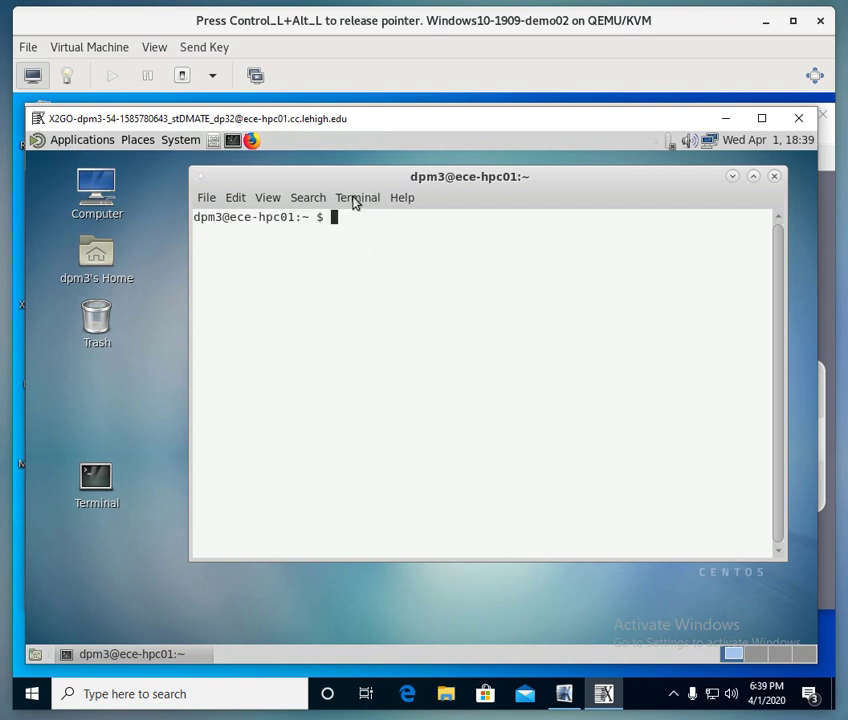
- Enlarge the terminal's text above its default size and position the window near the remote desktop's upper-left corner
drag(354, 186, 240, 237)
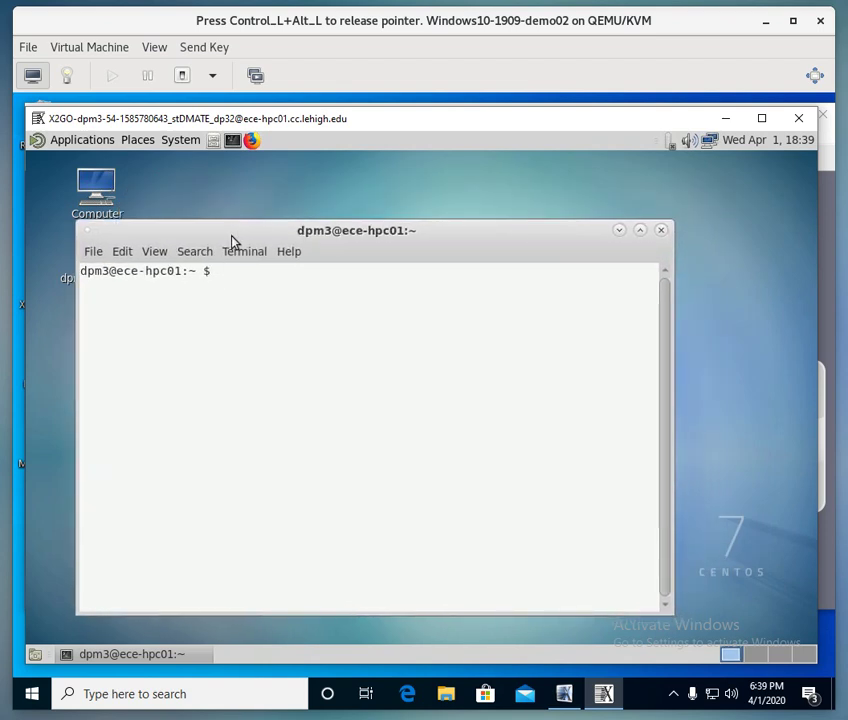
key(ctrl+minus)
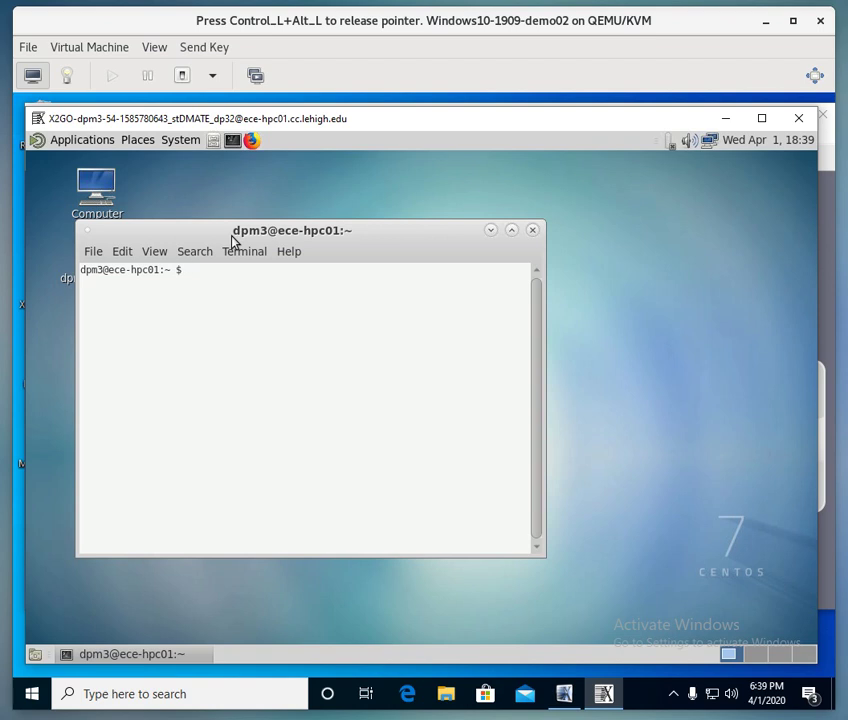
key(ctrl+minus)
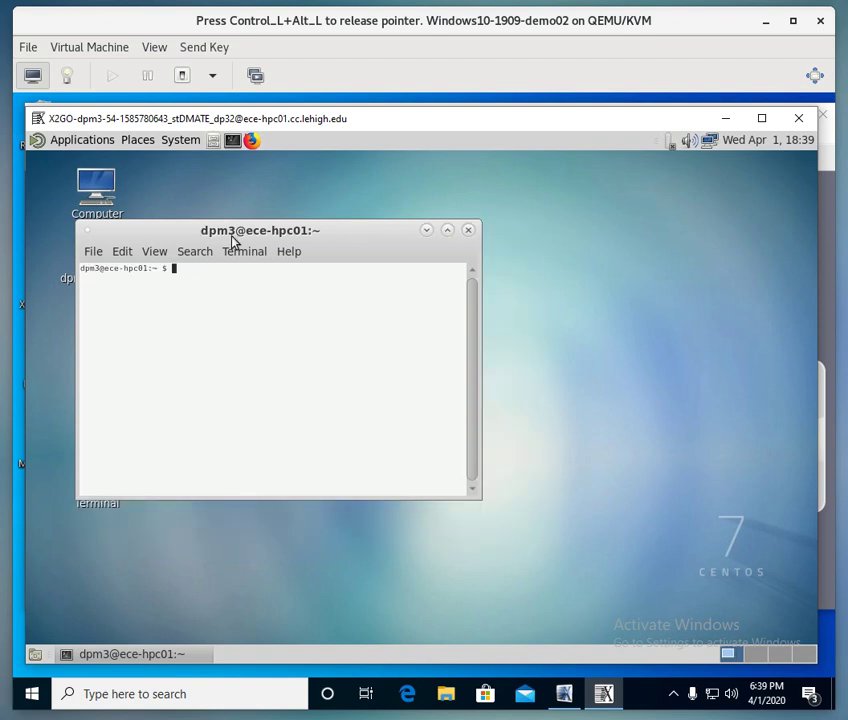
key(ctrl+plus)
key(ctrl+plus)
key(ctrl+plus)
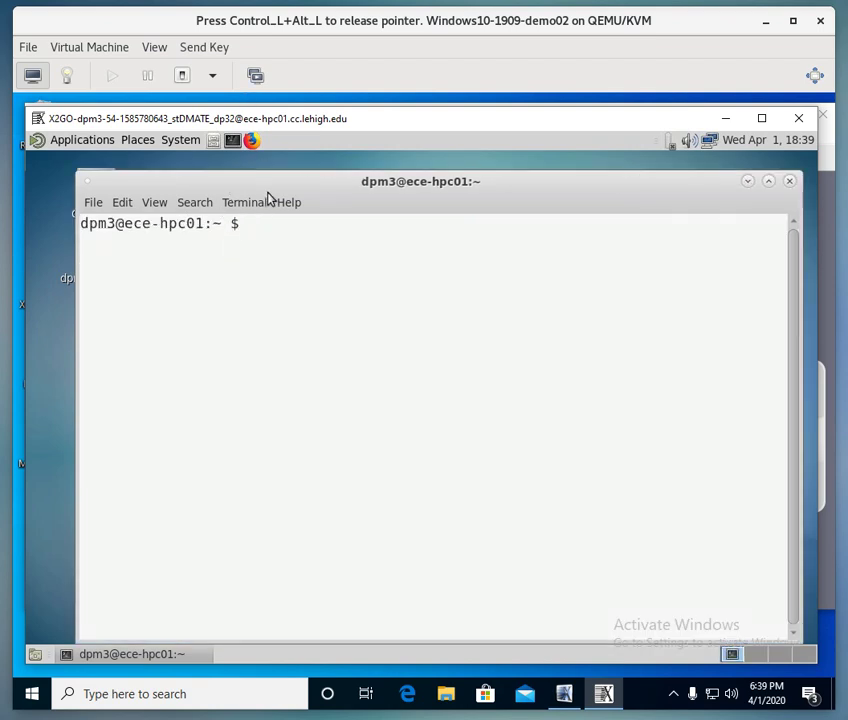
drag(266, 181, 237, 176)
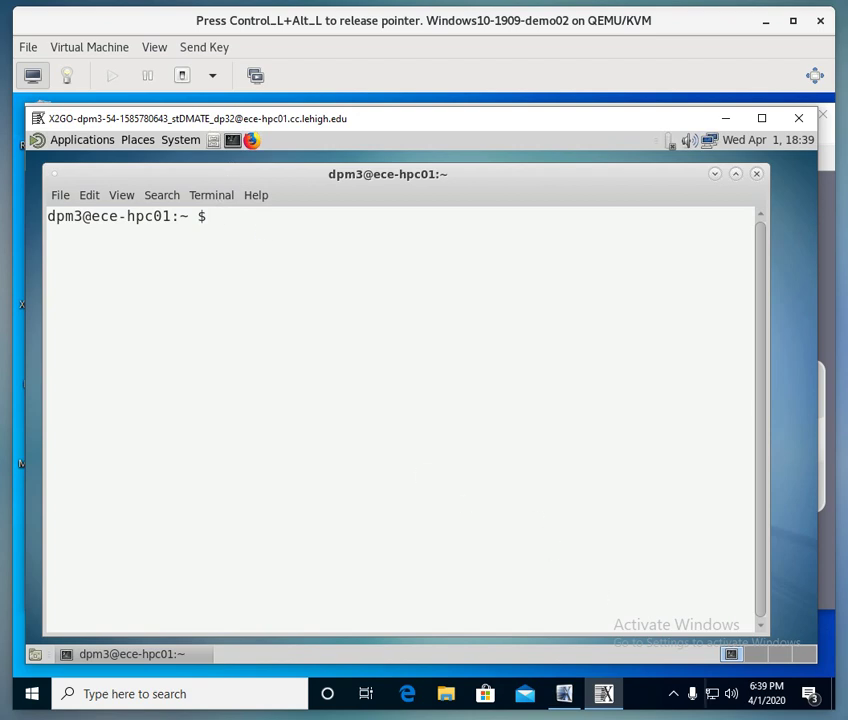
- Check the Cisco AnyConnect VPN status among the hidden Windows notification icons
click(674, 696)
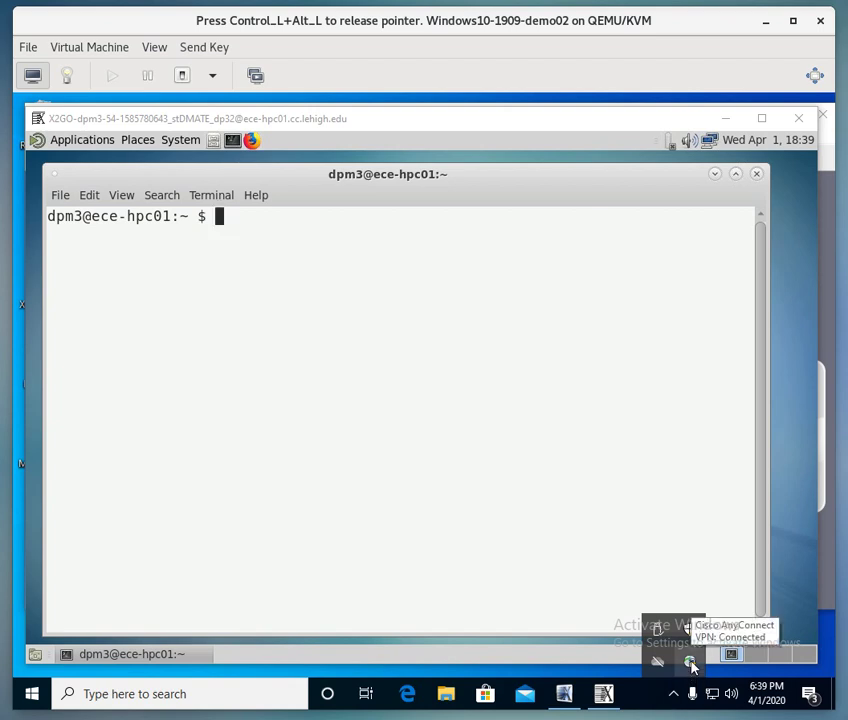
click(765, 672)
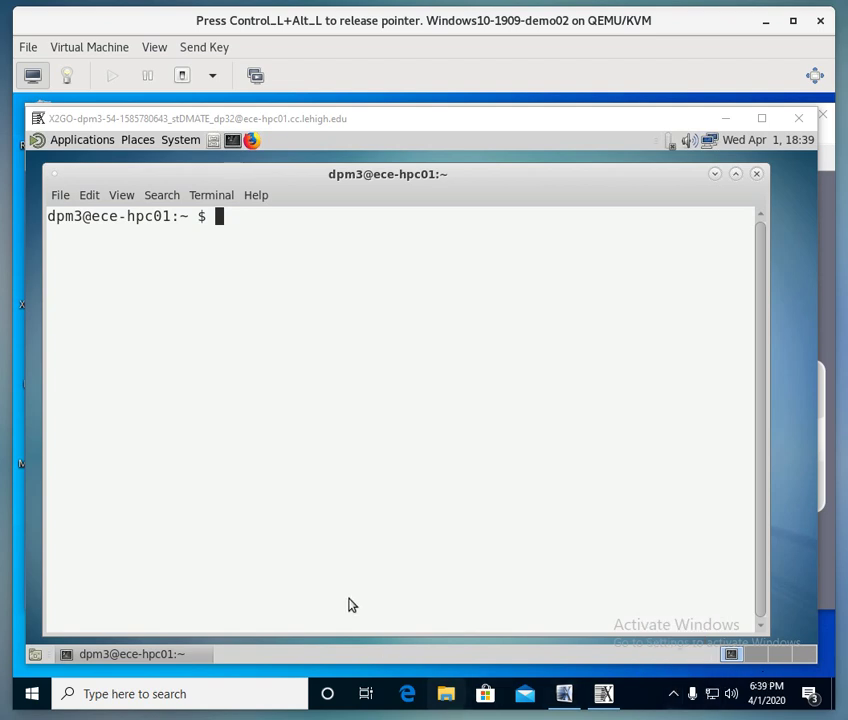
- Launch gedit as a background process from the terminal with "gedit &", and close the editor window
click(226, 401)
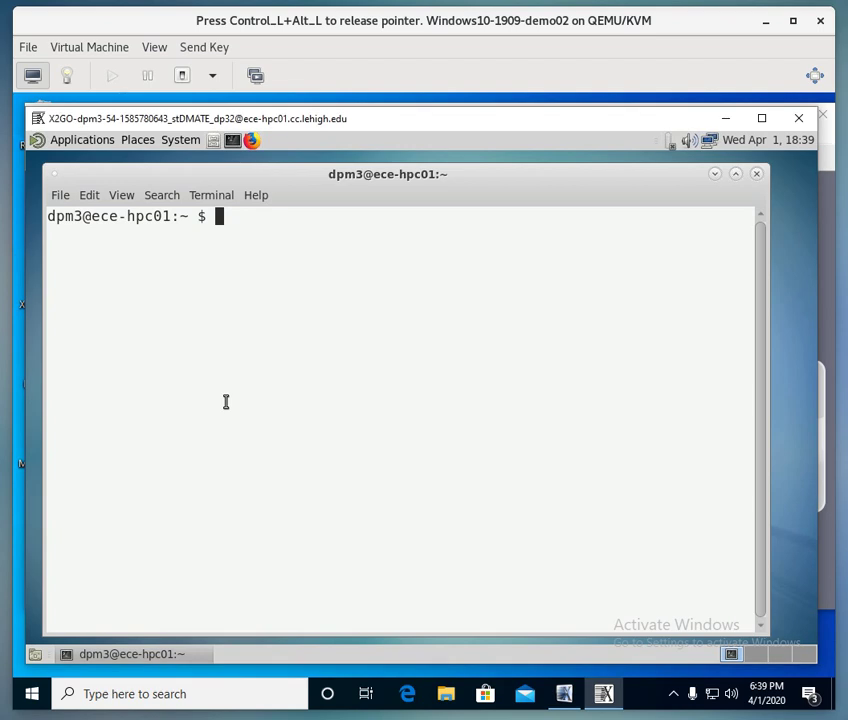
text(gedit)
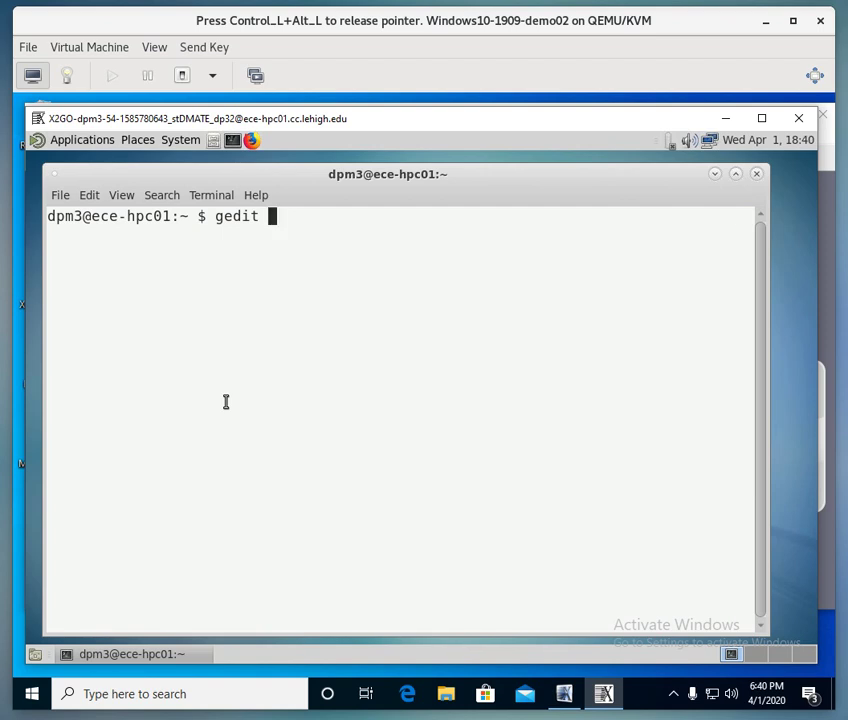
text(&)
key(Return)
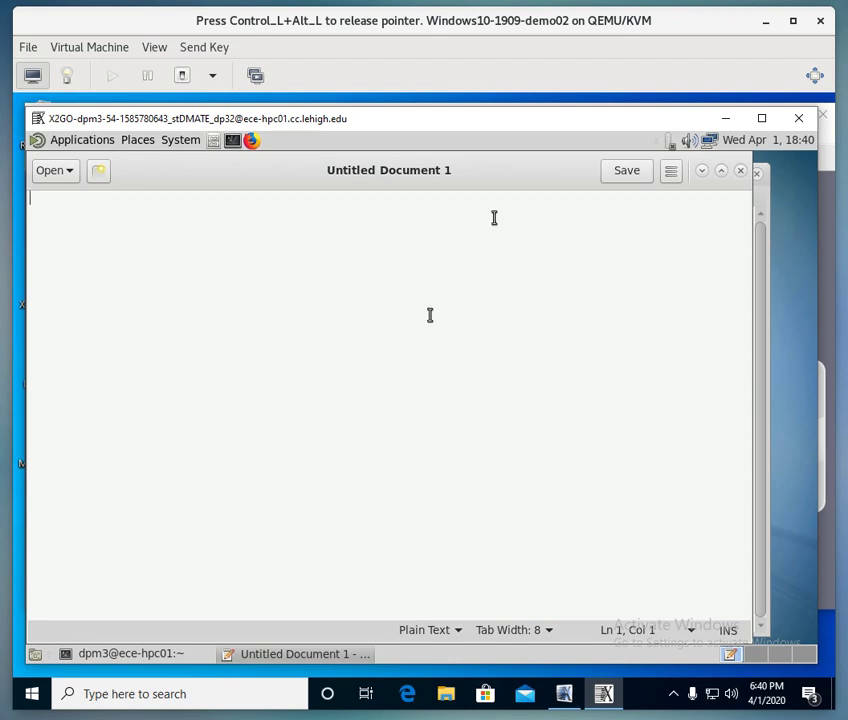
click(742, 173)
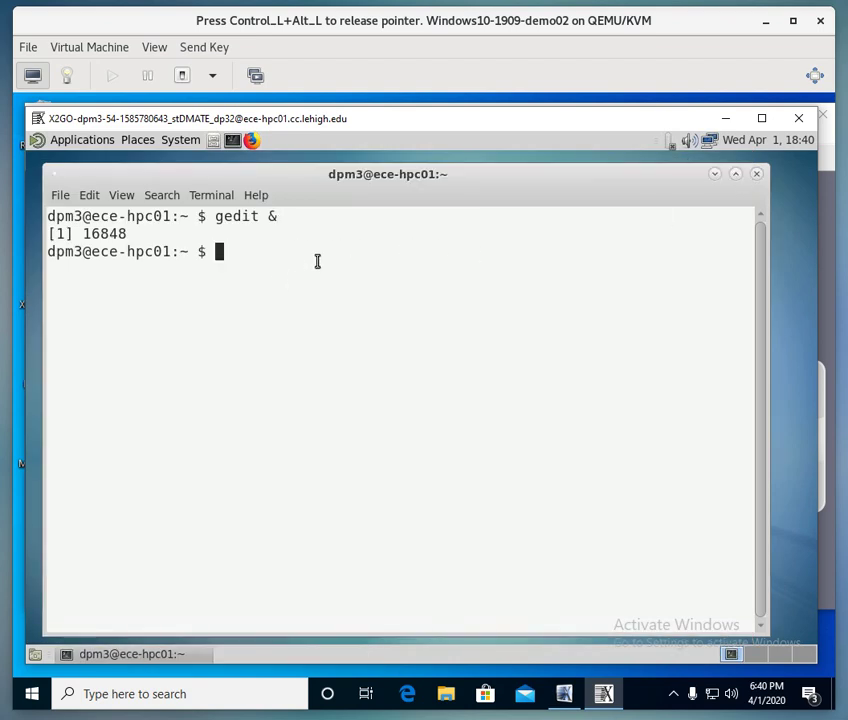
- Run "gedit" in the foreground, enter three blank lines in the terminal while it runs, and close the editor
text(gedit)
key(Return)
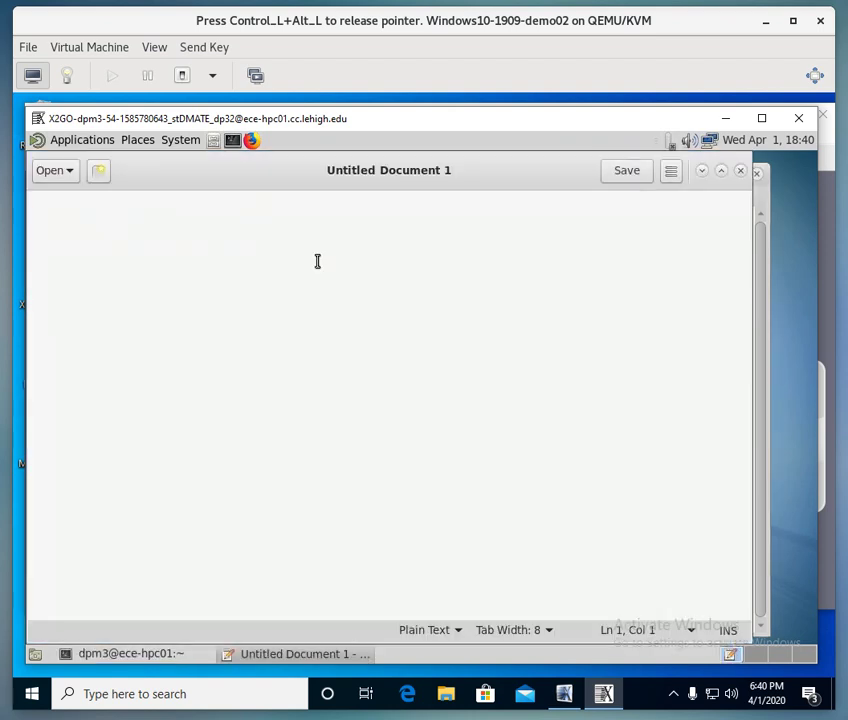
drag(208, 184, 449, 218)
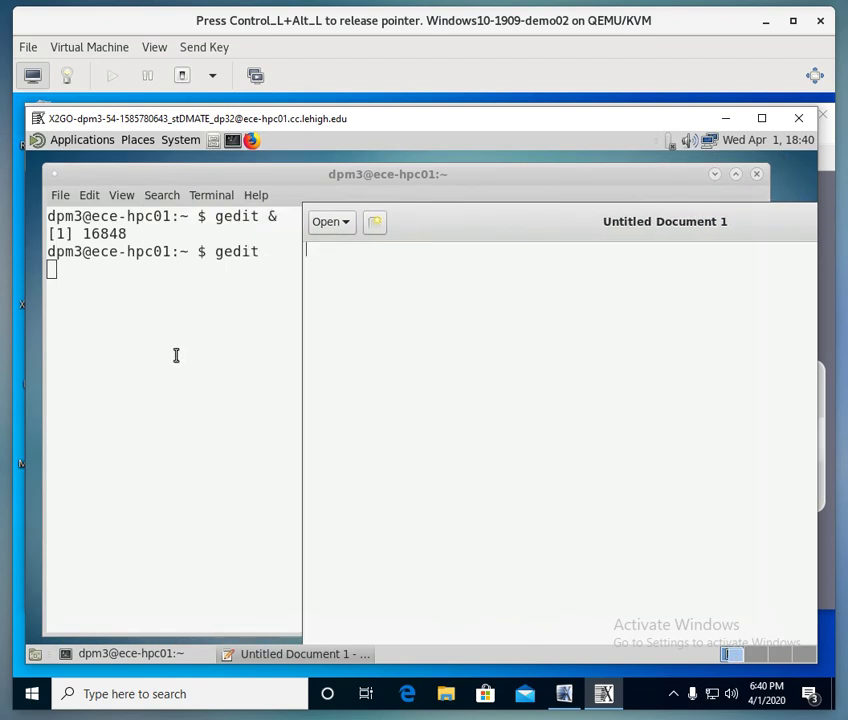
click(160, 319)
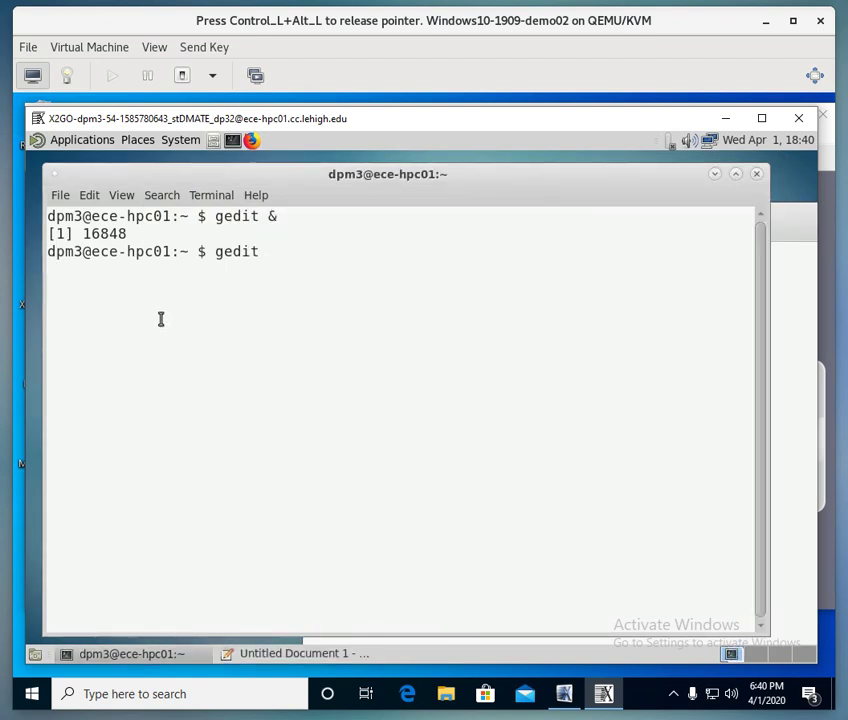
key(Return)
key(Return)
key(Return)
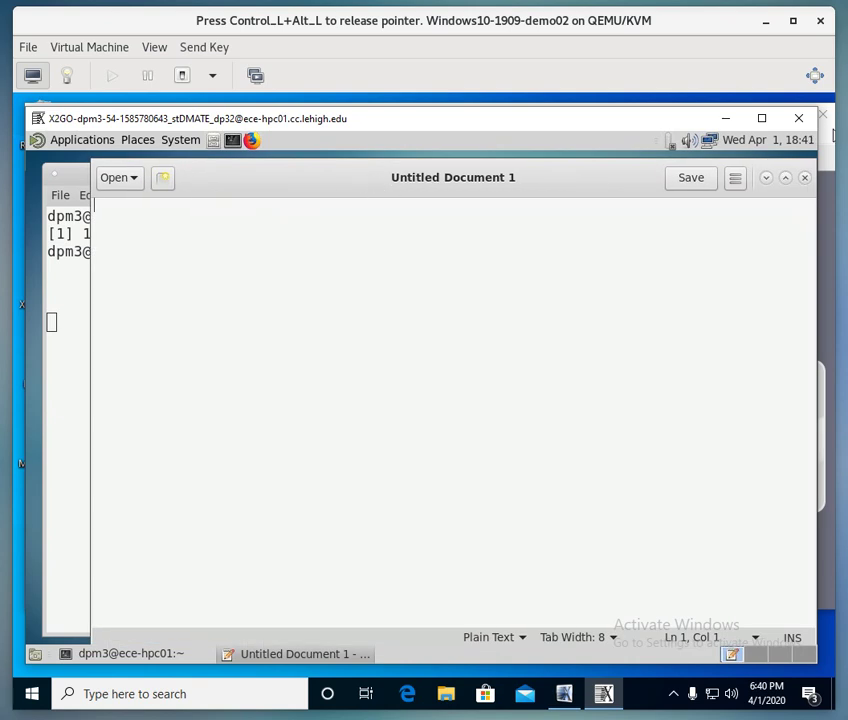
click(806, 184)
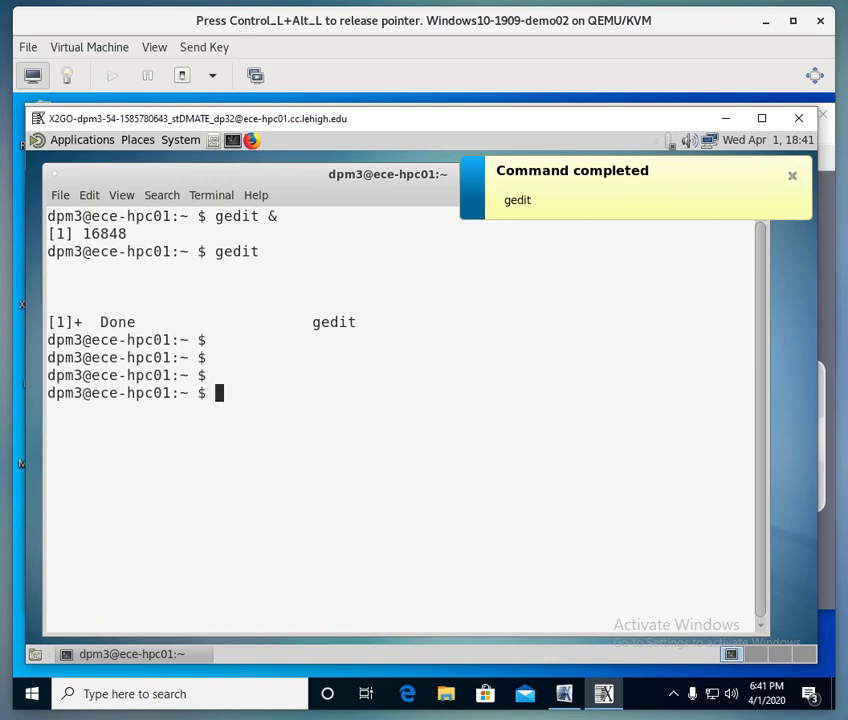
- Run "gedit &" again, move the editor window aside and bring the terminal to the front
text(geti)
key(BackSpace)
key(BackSpace)
text(dit &)
key(Return)
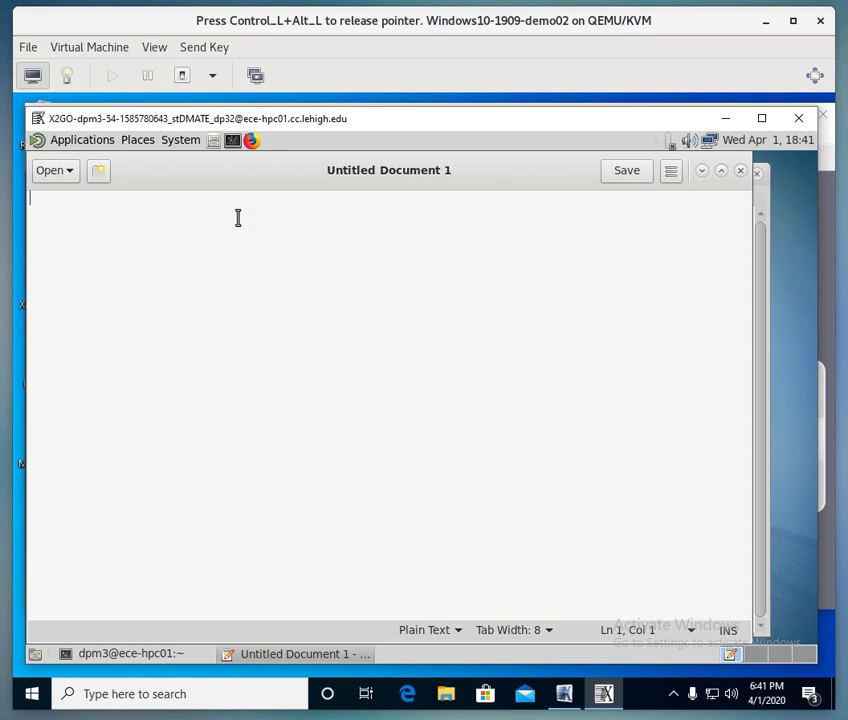
drag(246, 182, 452, 203)
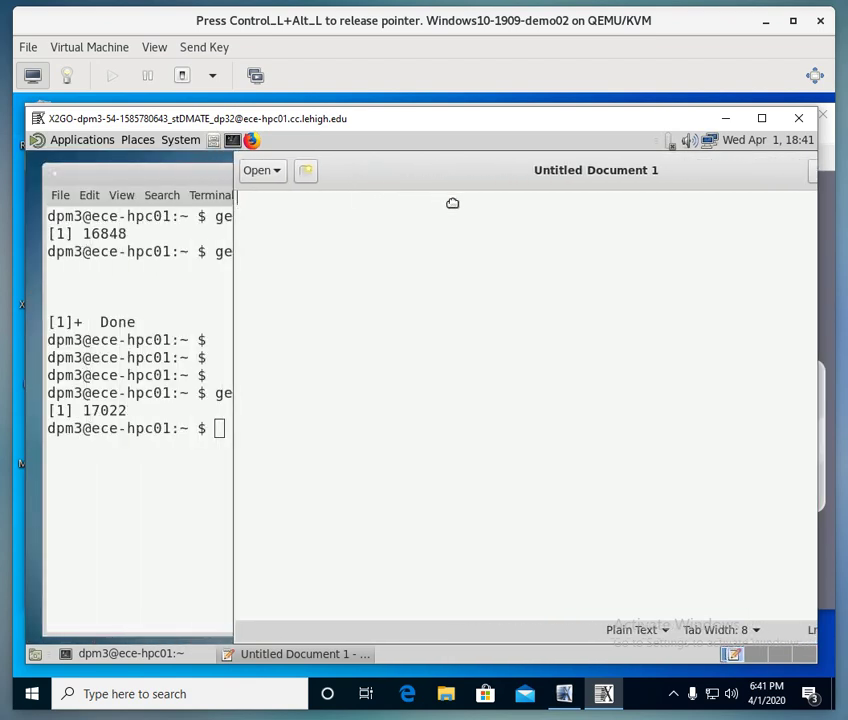
click(98, 175)
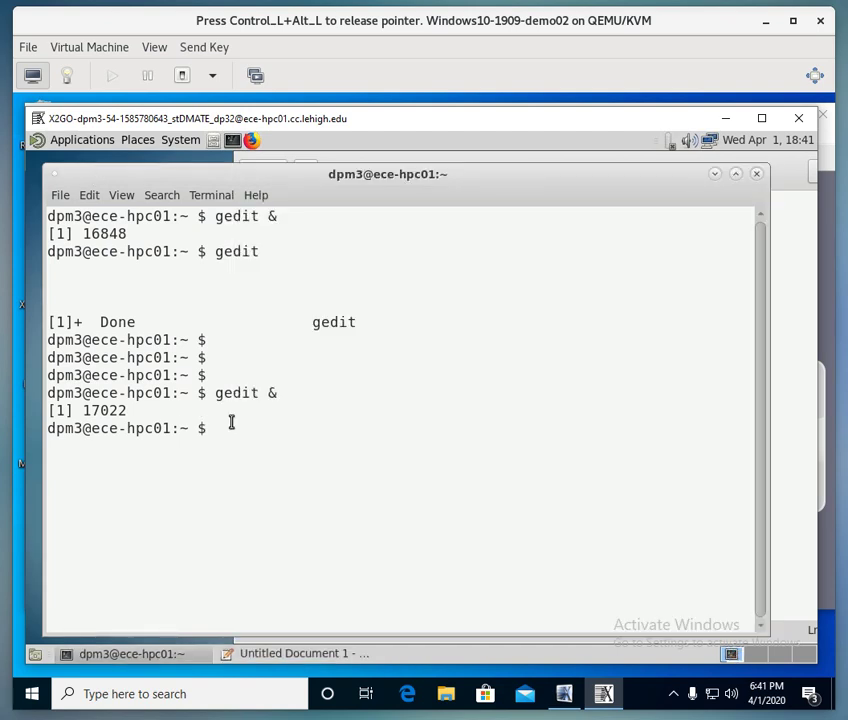
- Start the system monitor in the background with "gnome-system-monitor &"
text(gnome-system-m)
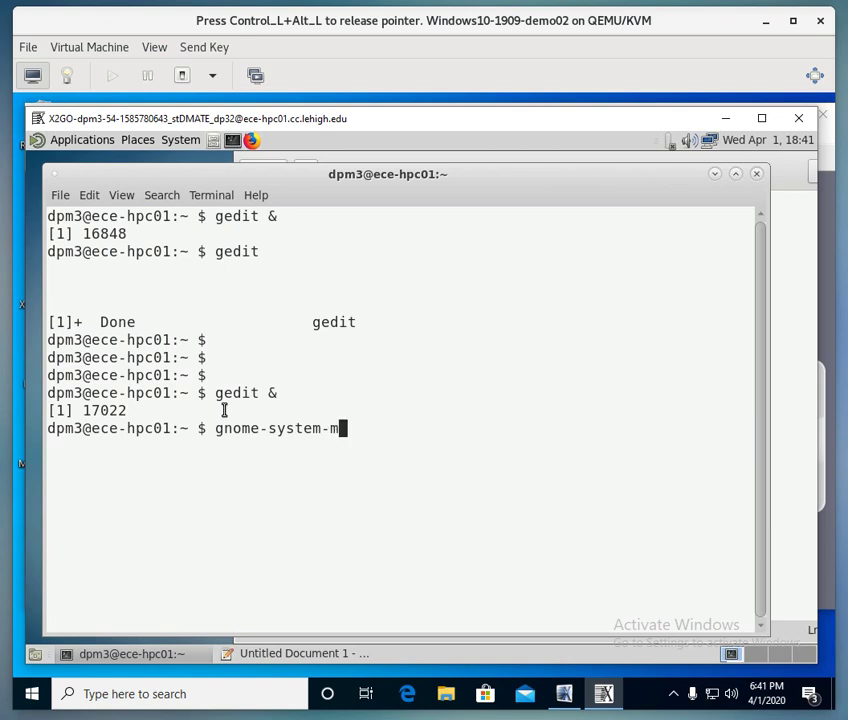
text(onitor)
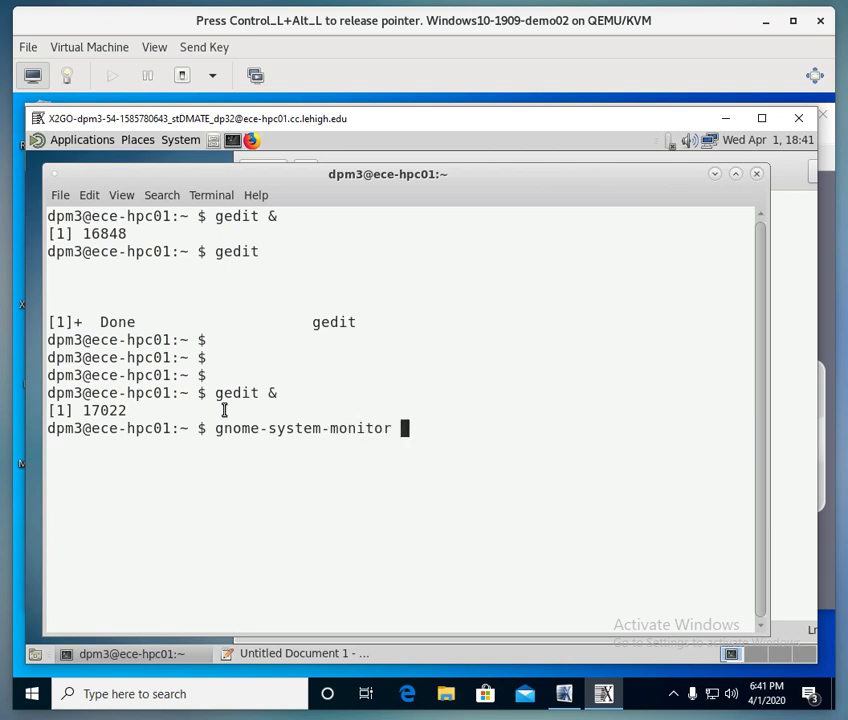
text( &)
key(Return)
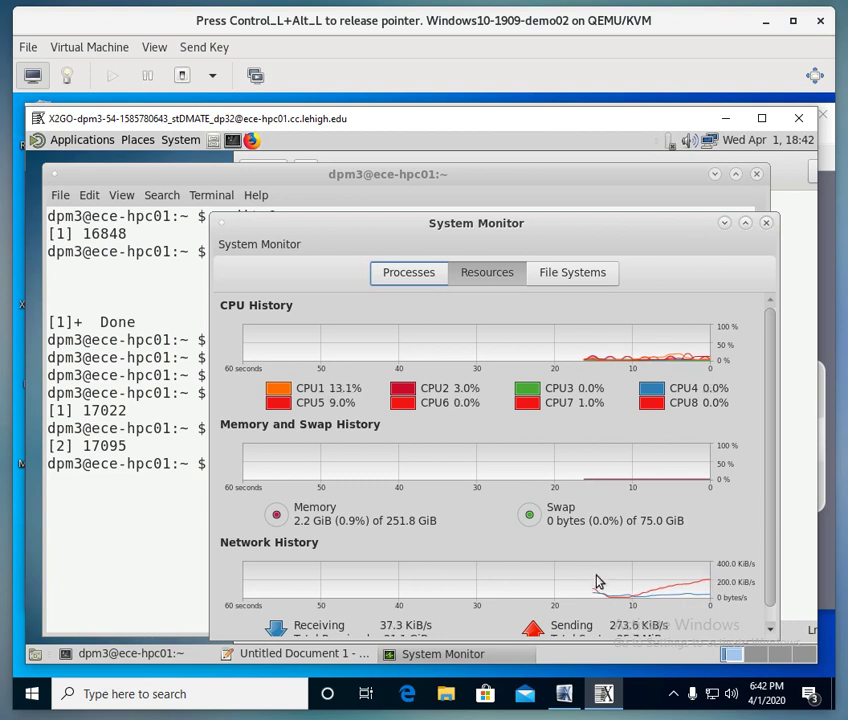
- Examine the file systems and running processes in System Monitor, and close it
click(545, 283)
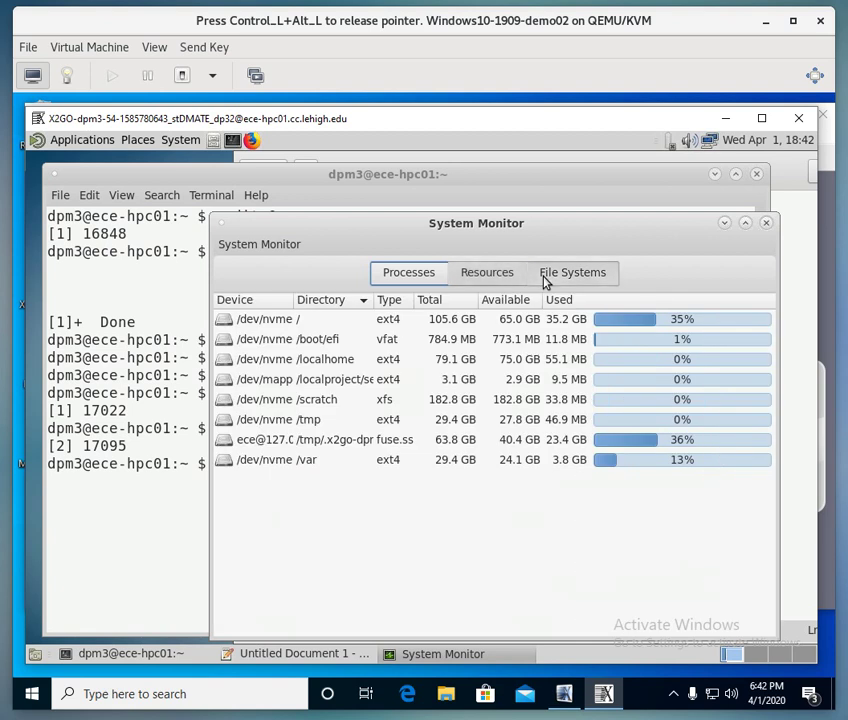
click(428, 279)
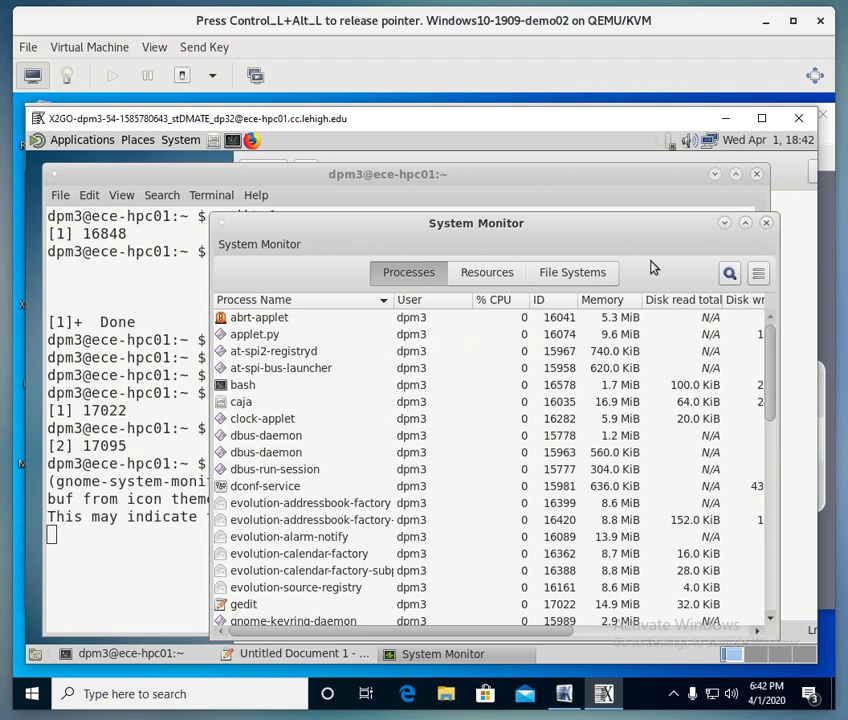
click(766, 225)
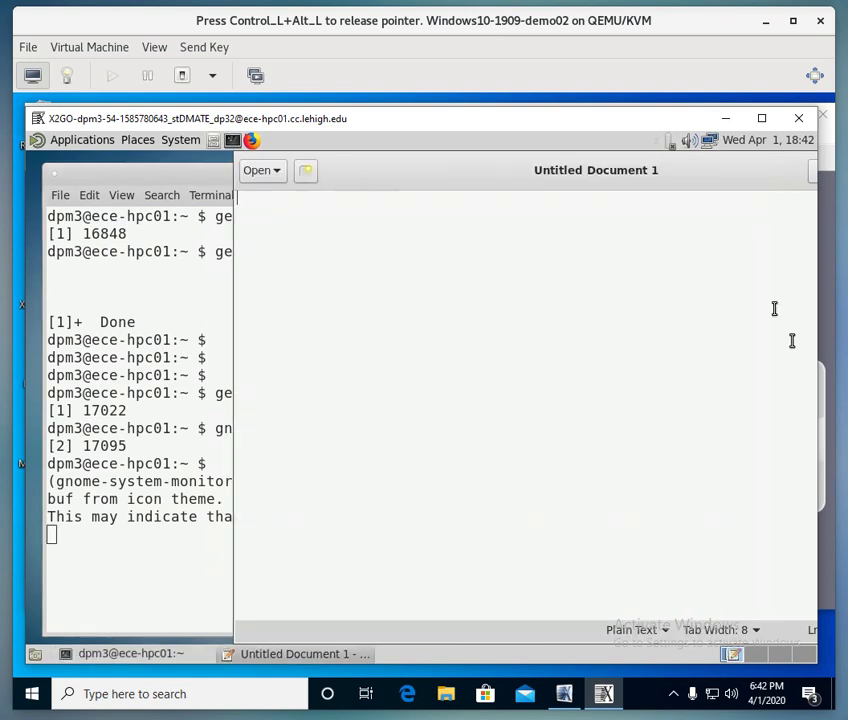
- Close the remaining gedit window and refresh the terminal prompt to report the finished background jobs
drag(513, 176, 335, 173)
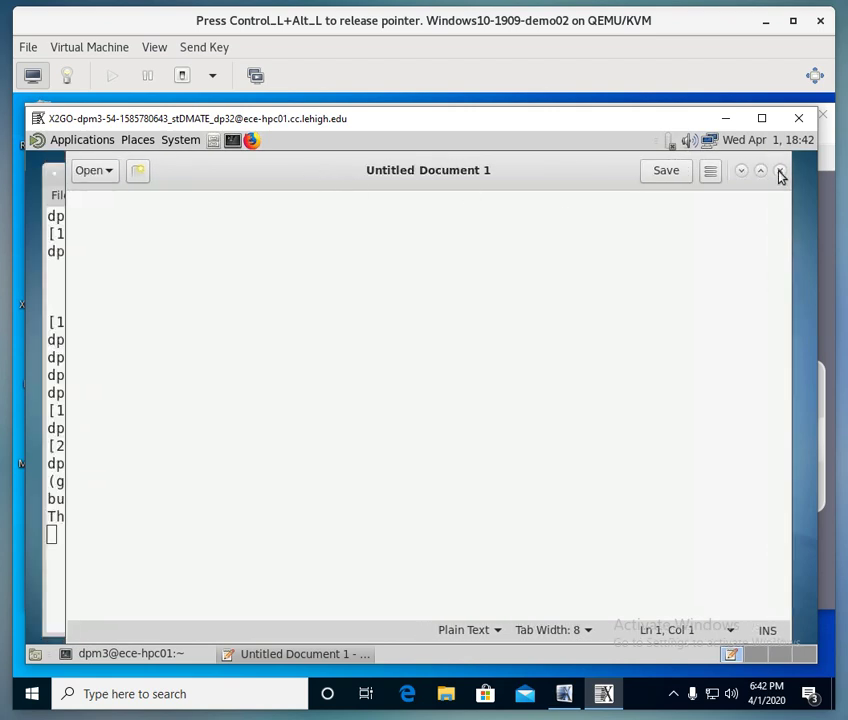
click(778, 172)
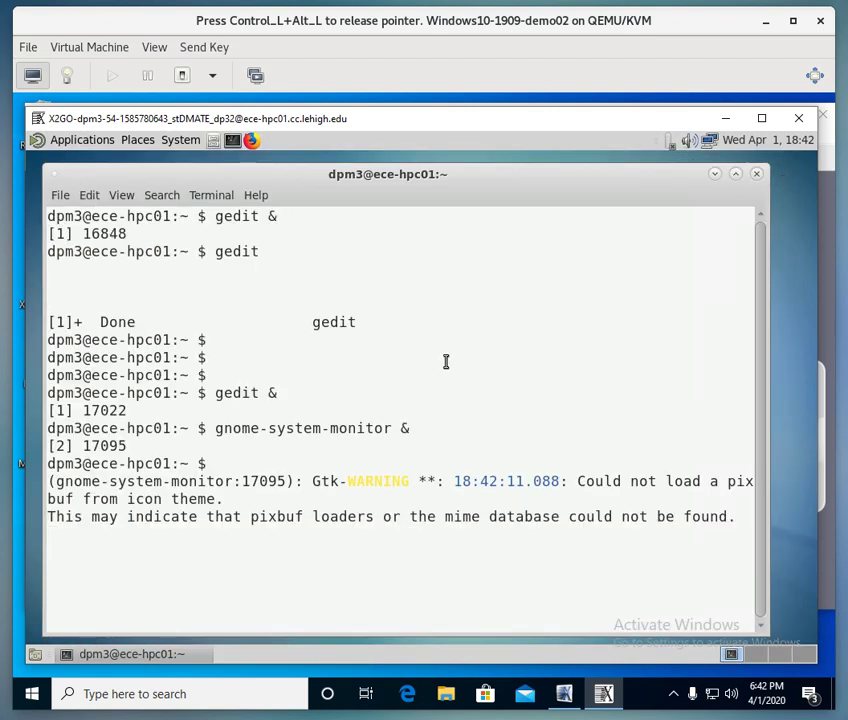
key(Return)
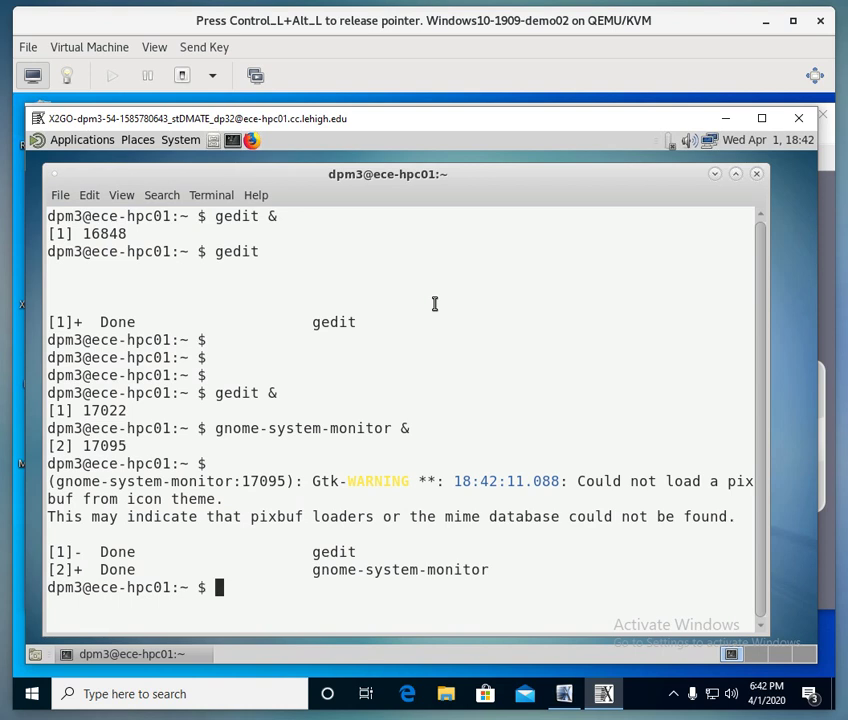
- Close the remote terminal with "exit" and log out of the MATE desktop session, confirming the logout
text(exit)
key(Return)
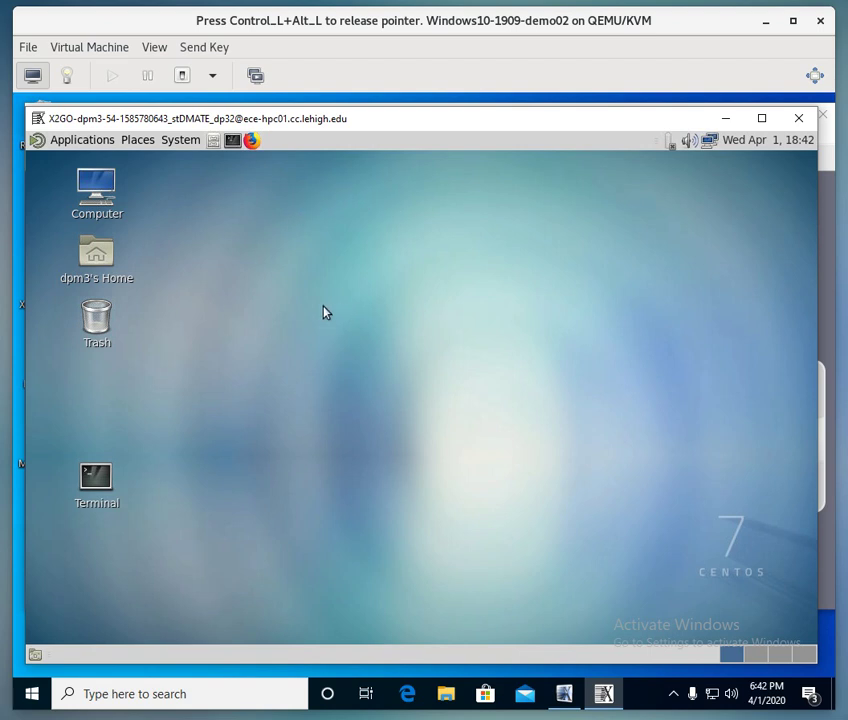
click(182, 141)
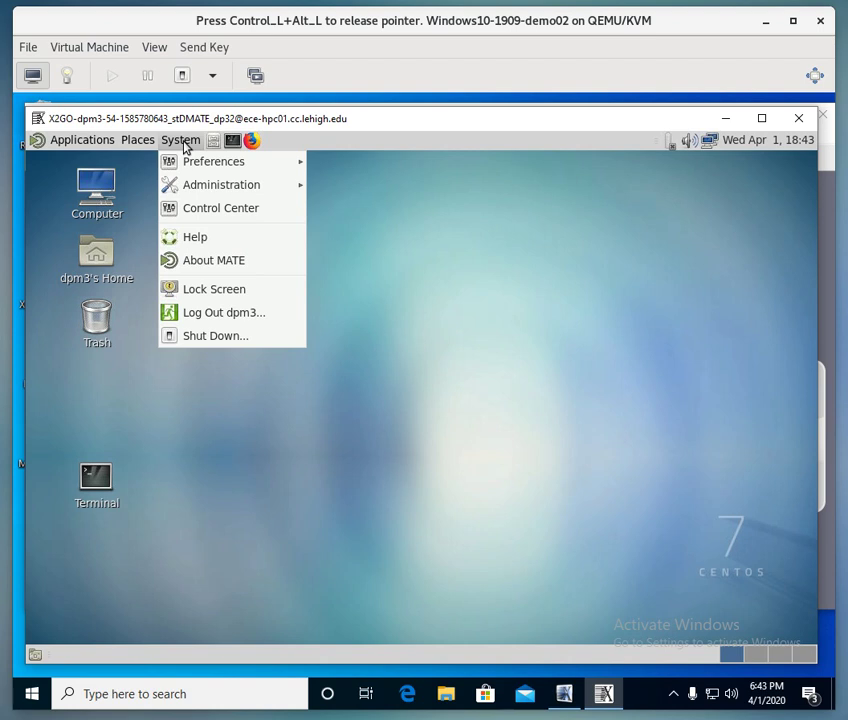
click(211, 316)
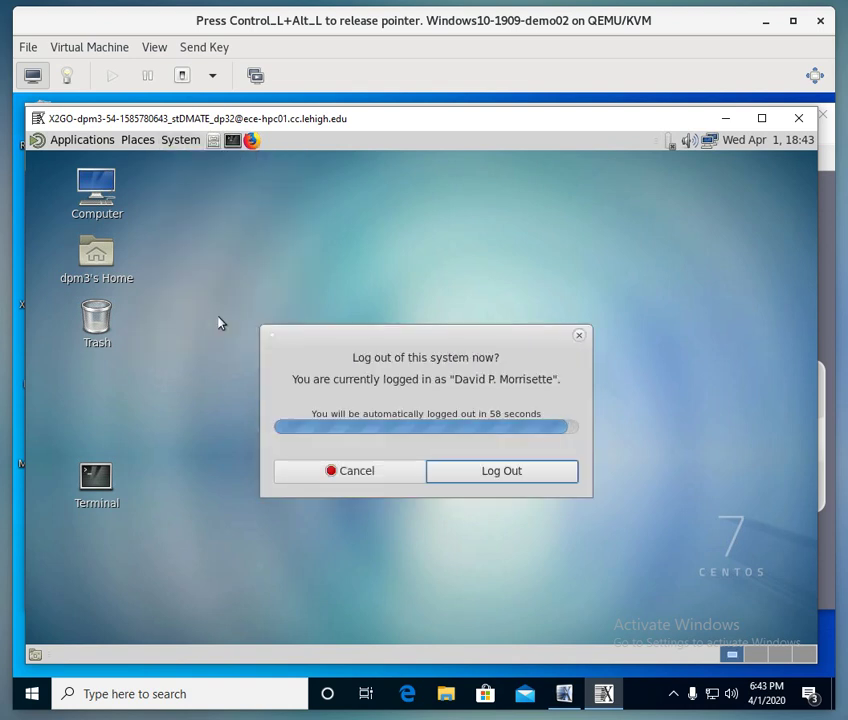
click(502, 479)
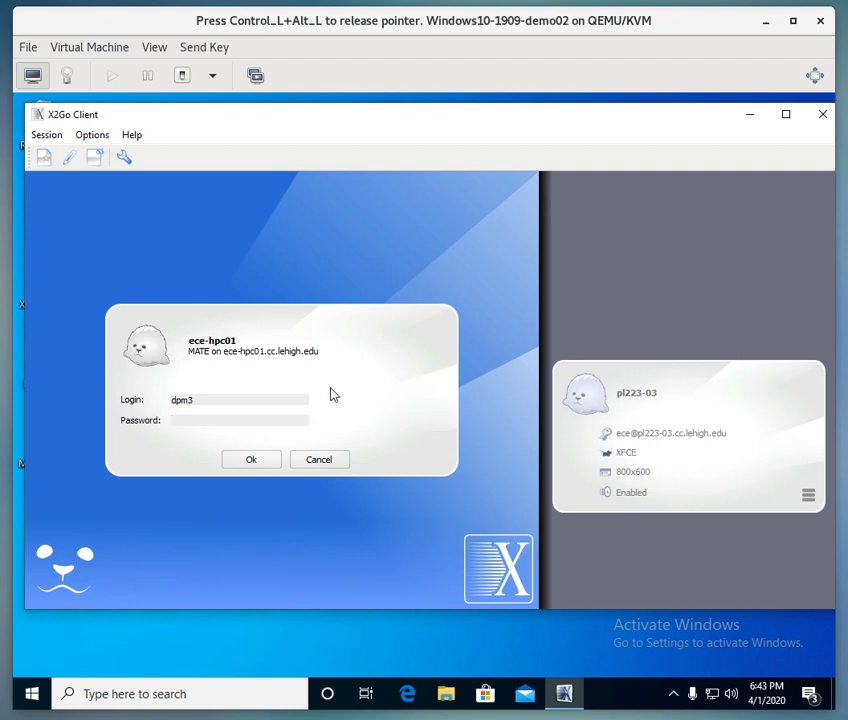
- Dismiss the ece-hpc01 login prompt and quit X2Go Client
click(320, 462)
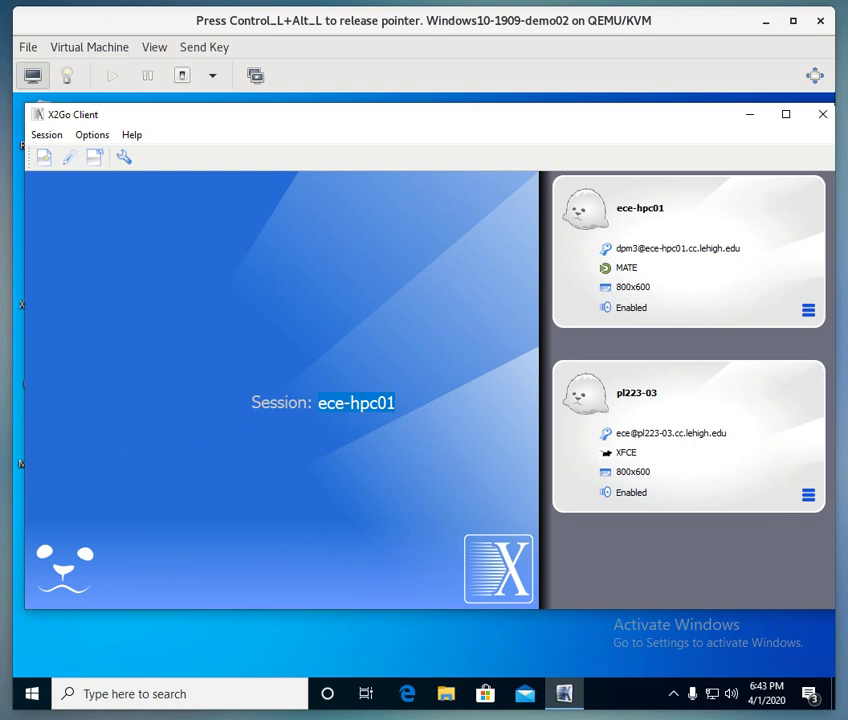
click(53, 140)
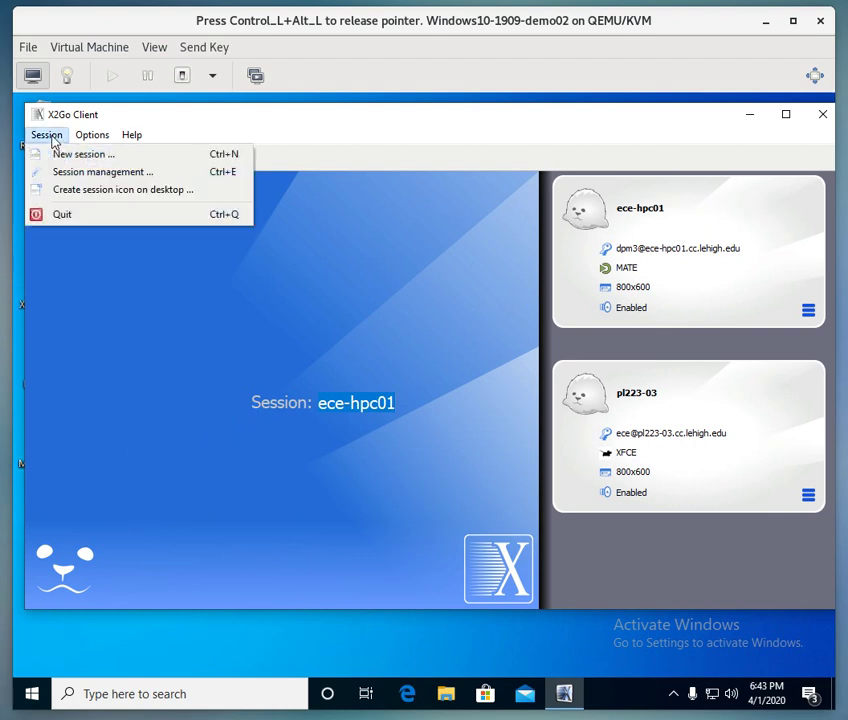
click(62, 214)
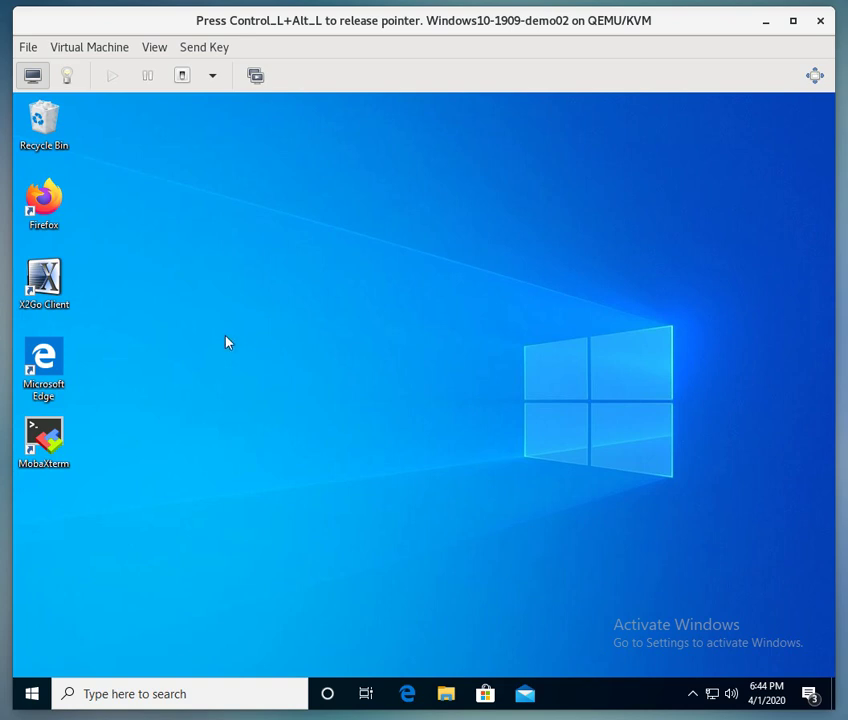
key(ctrl+alt)
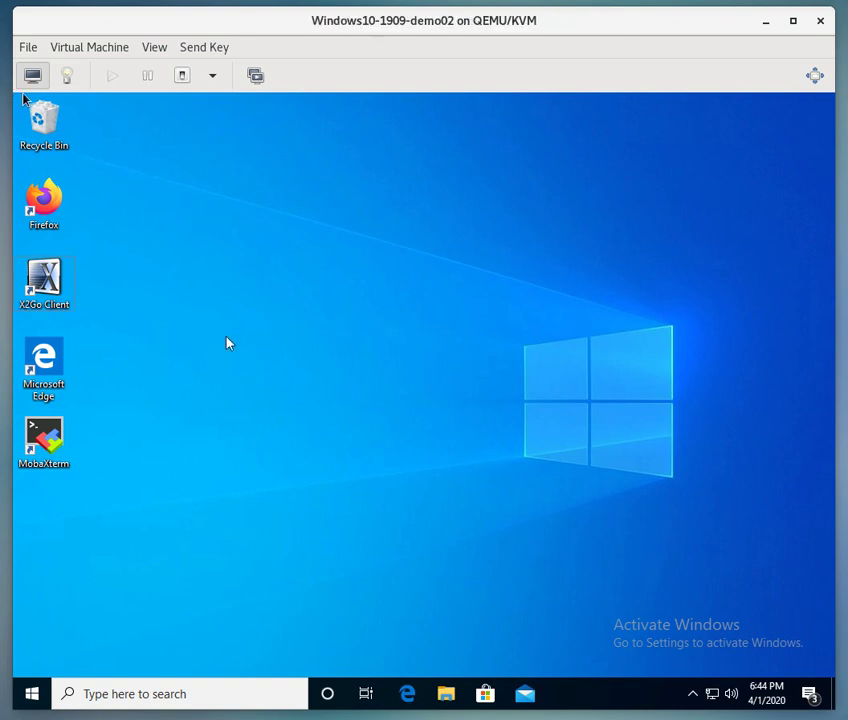
key(alt+Tab)
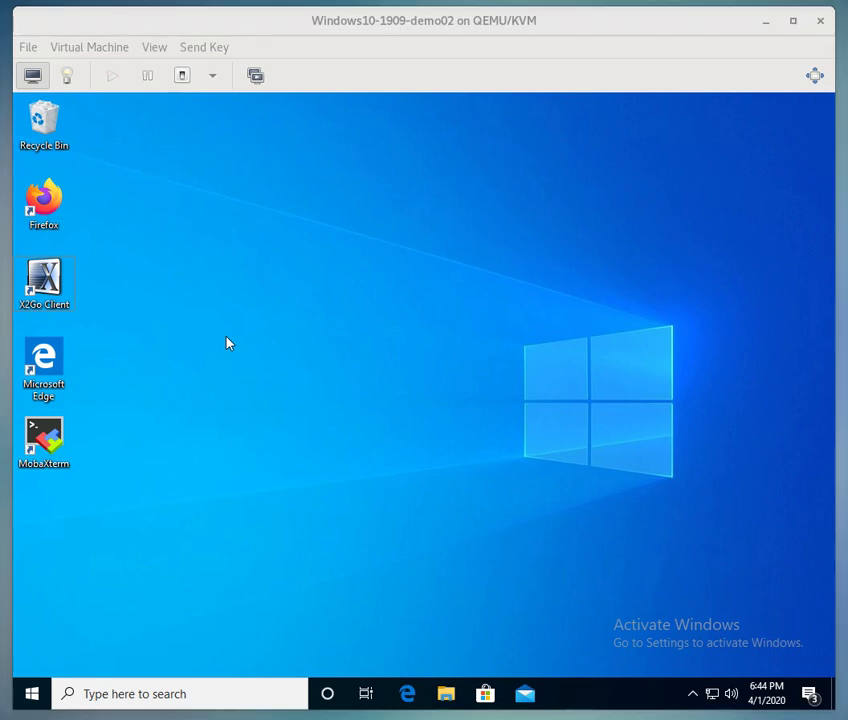